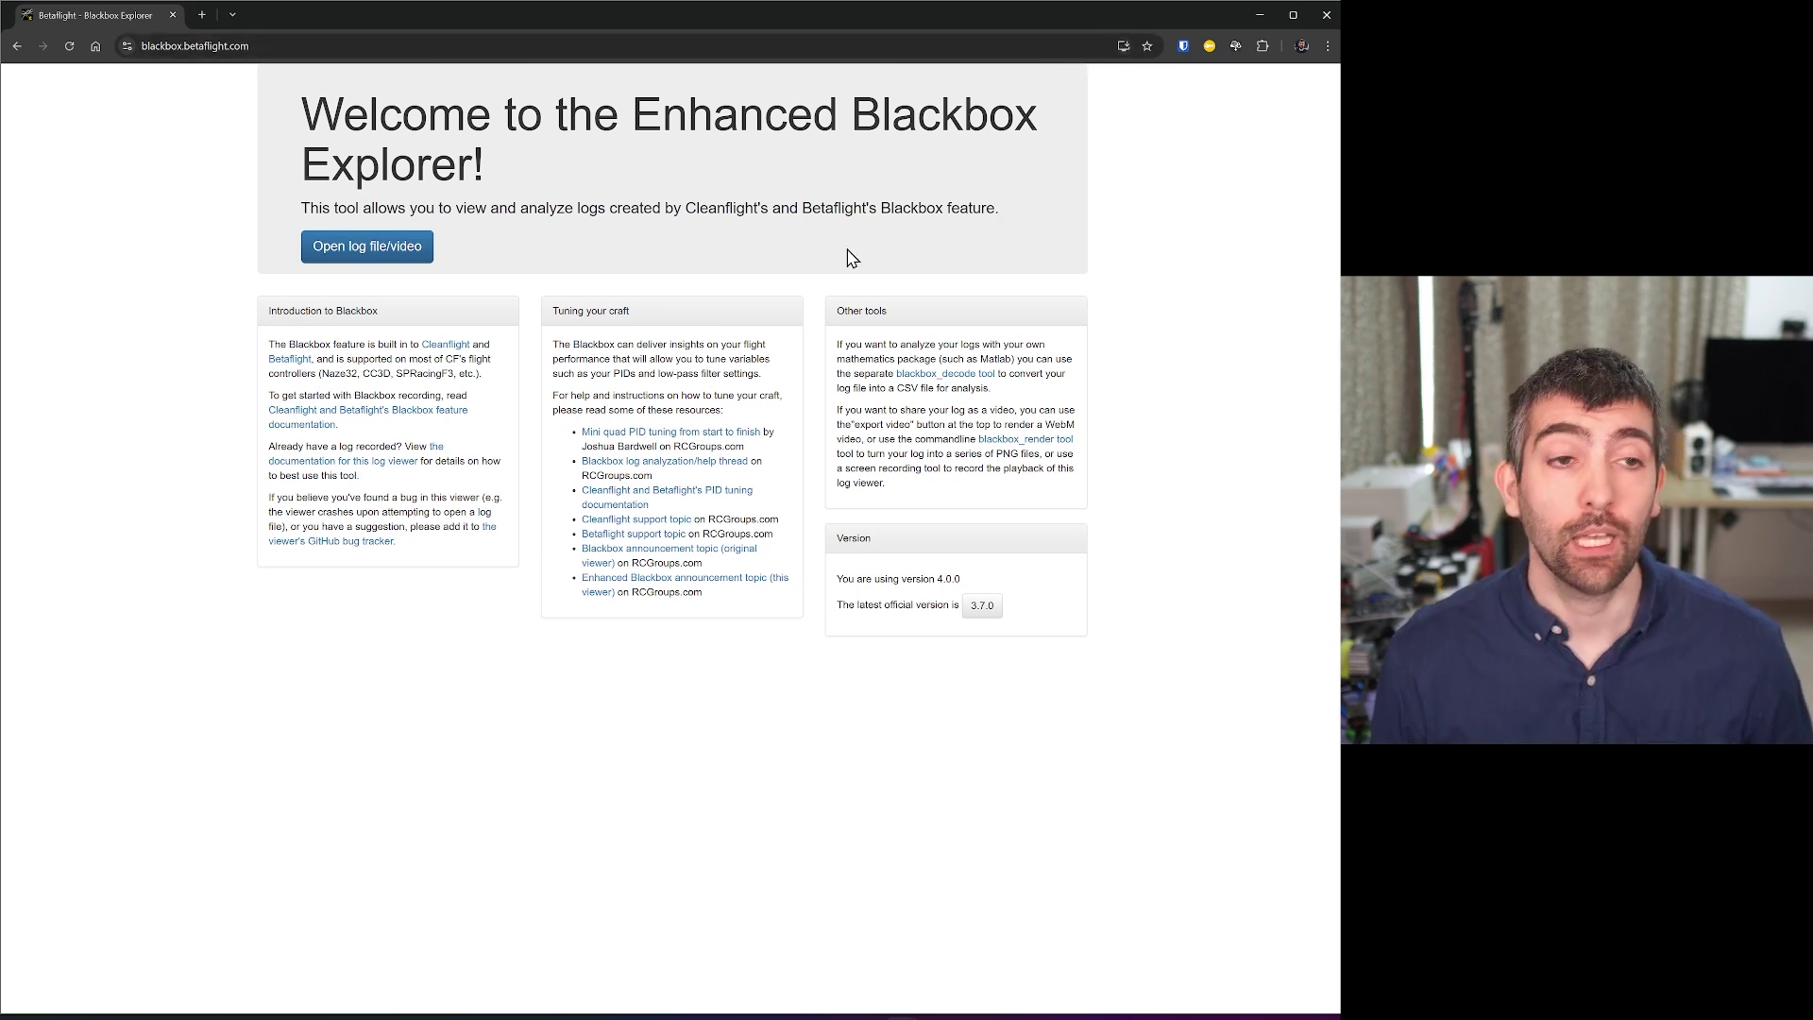
- Load the workspaces from BBE Trace Templates.json and acknowledge the loaded notice
{"action": "left_click", "coordinate": [360, 248]}
{"action": "left_click", "coordinate": [403, 408]}
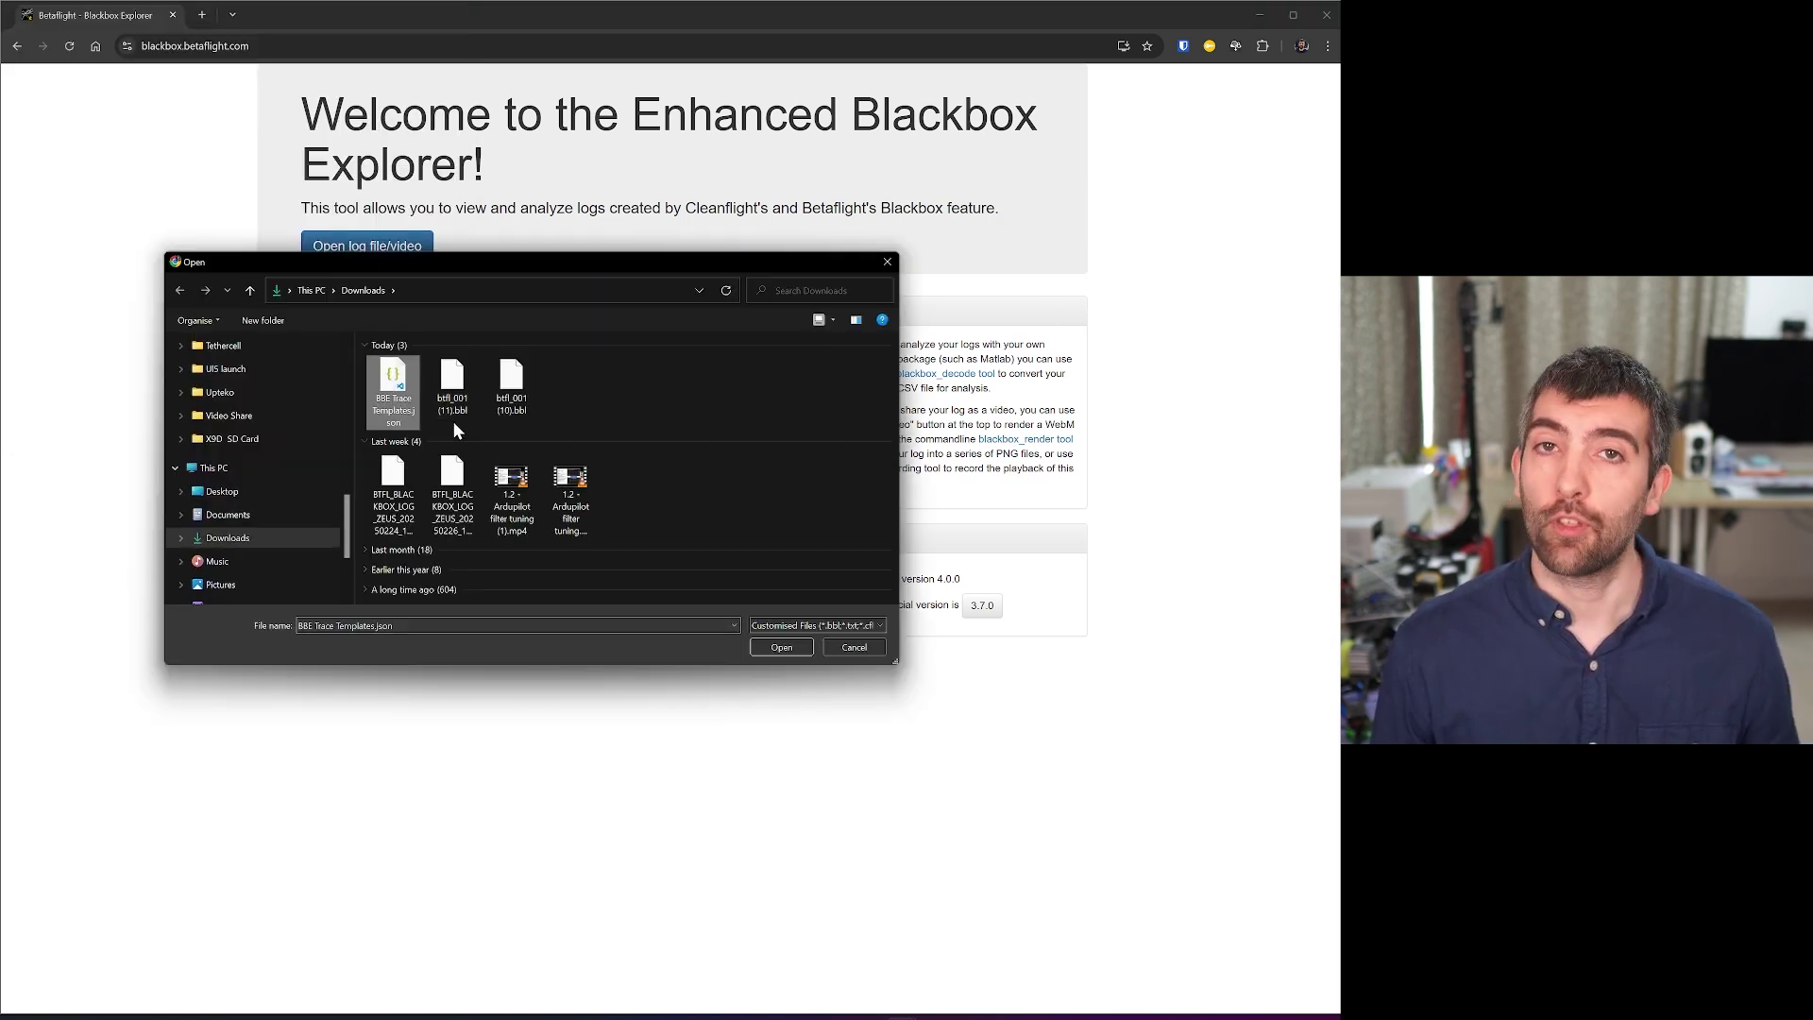
{"action": "left_click", "coordinate": [785, 648]}
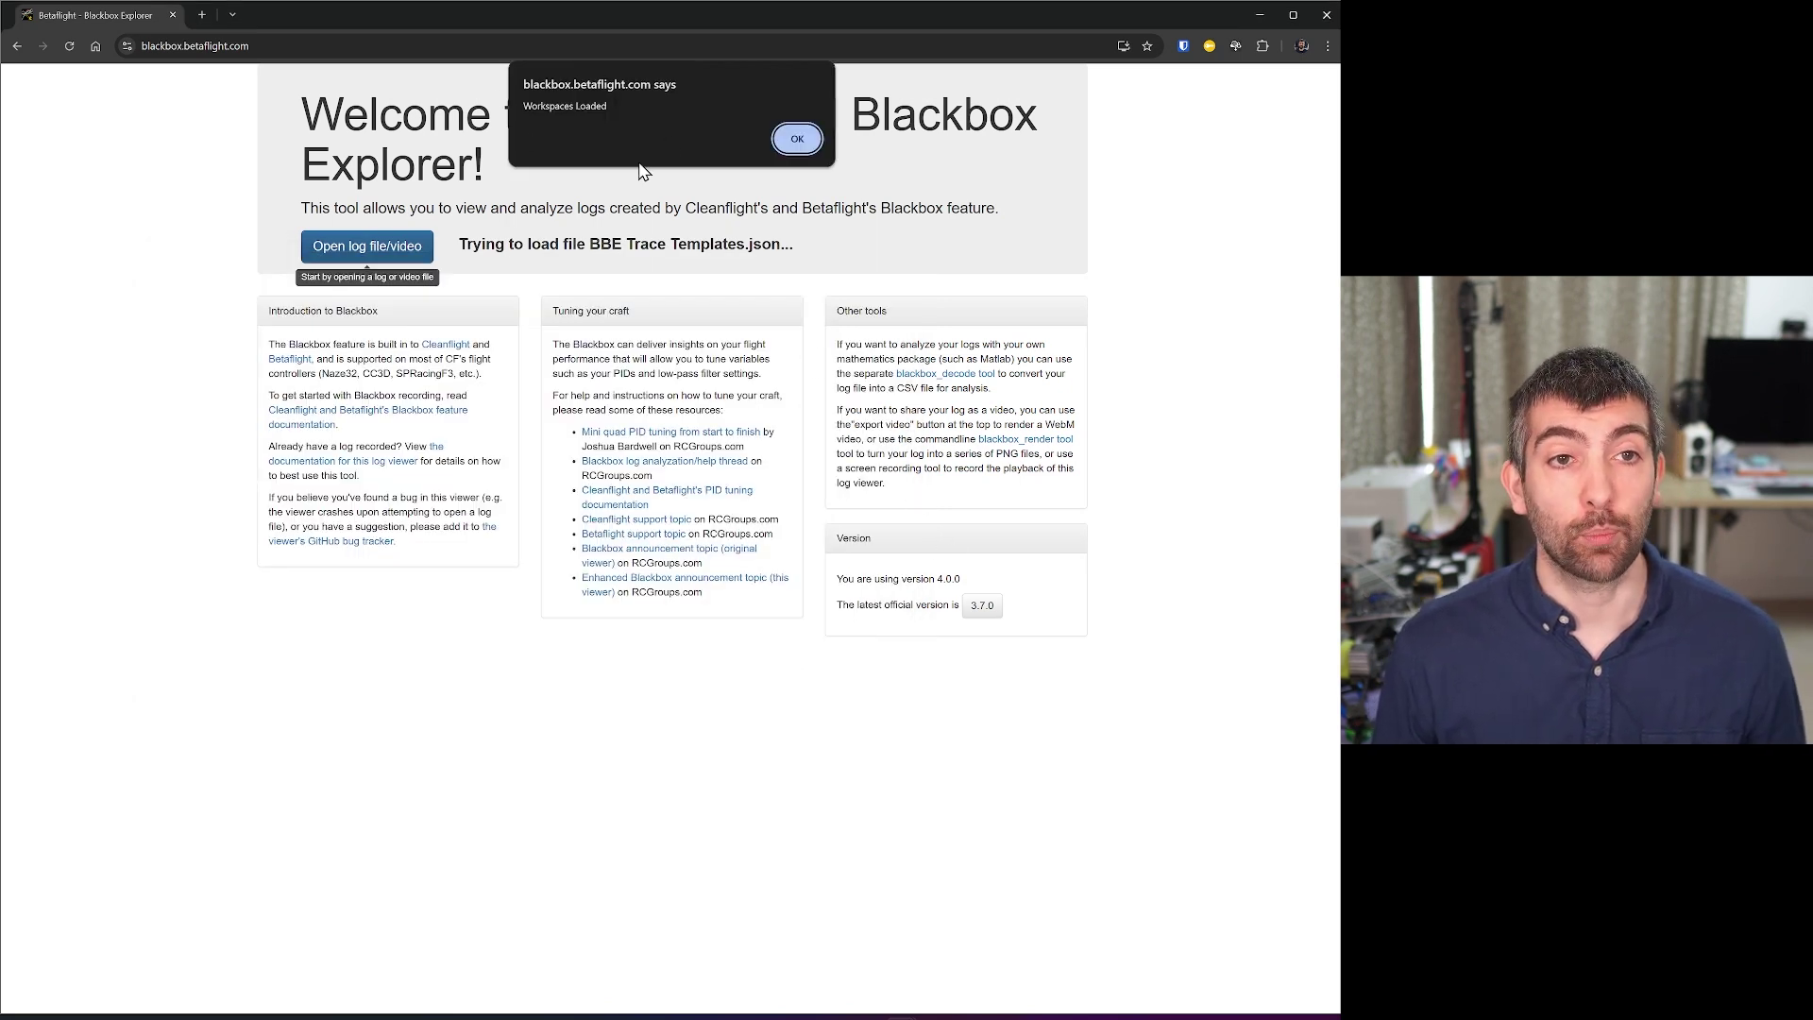
{"action": "left_click", "coordinate": [796, 140]}
- Open the flight log btfl_001 (11).bbl
{"action": "left_click", "coordinate": [378, 250]}
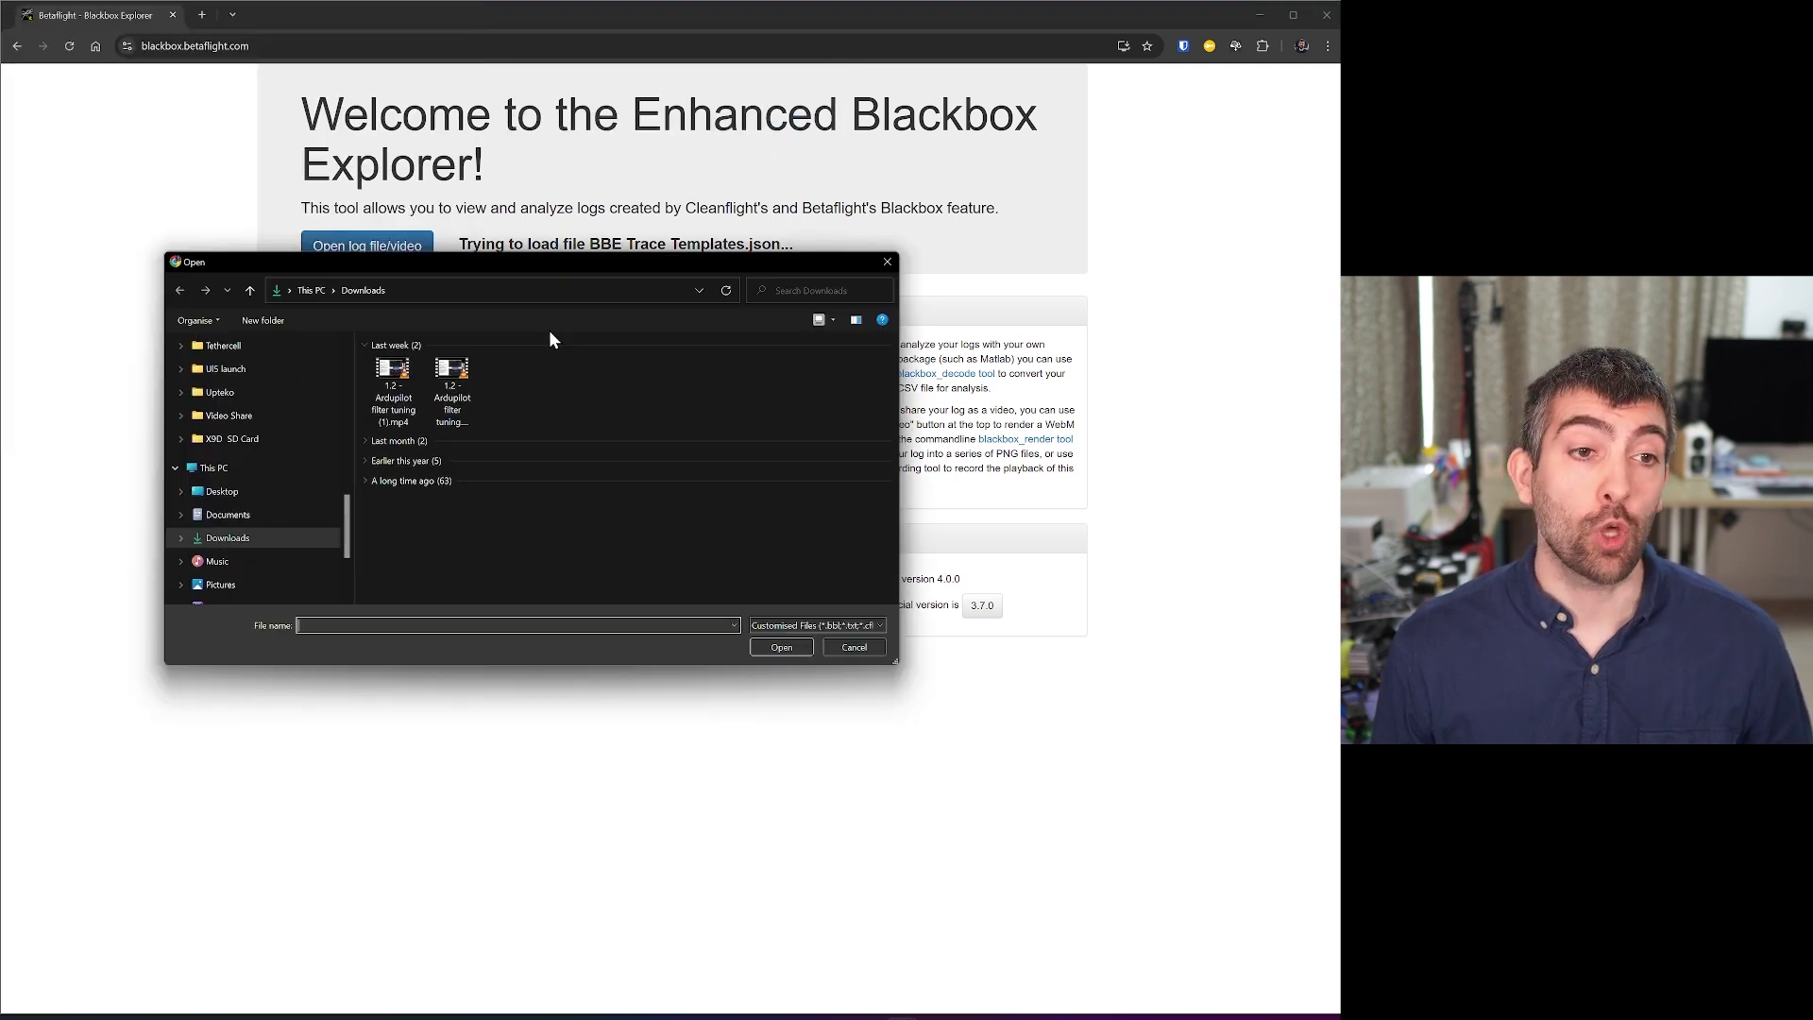
{"action": "left_click", "coordinate": [453, 383]}
{"action": "left_click", "coordinate": [803, 647]}
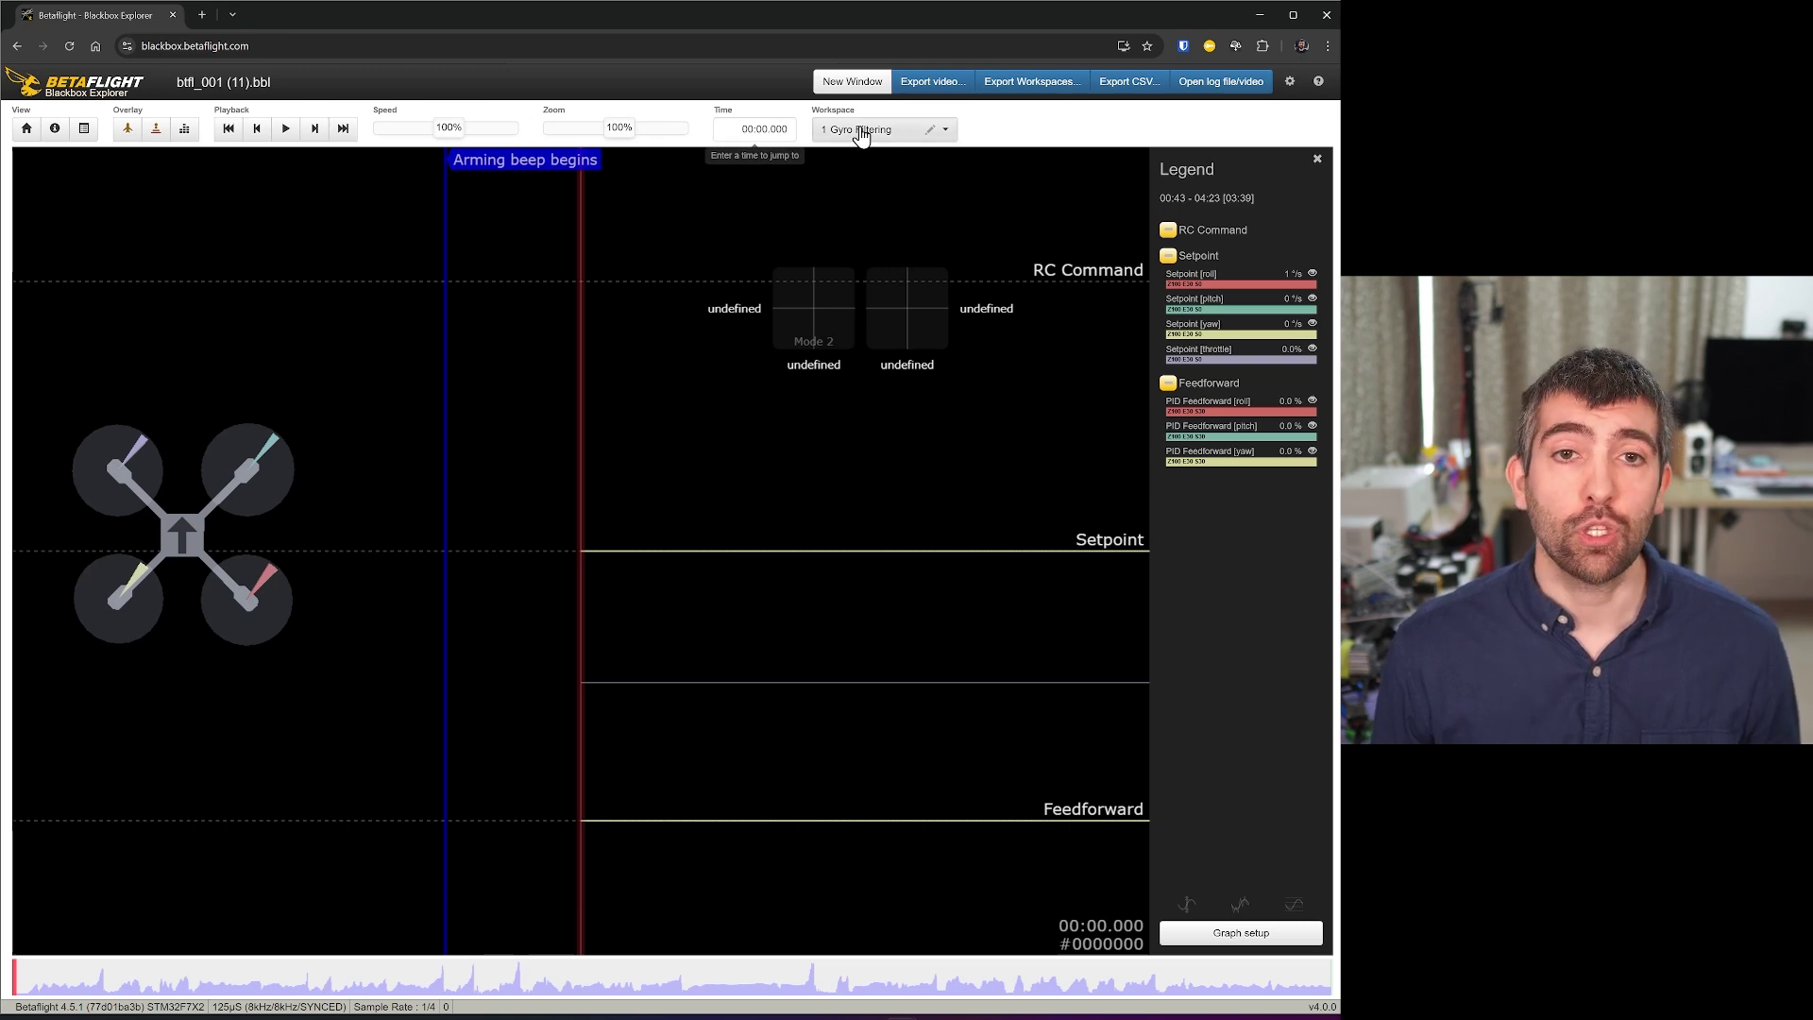
- Check the Workspace list, then preview Stick Tracking (2) and Battery (0), and return to Gyro Filtering (1)
{"action": "left_click", "coordinate": [945, 129]}
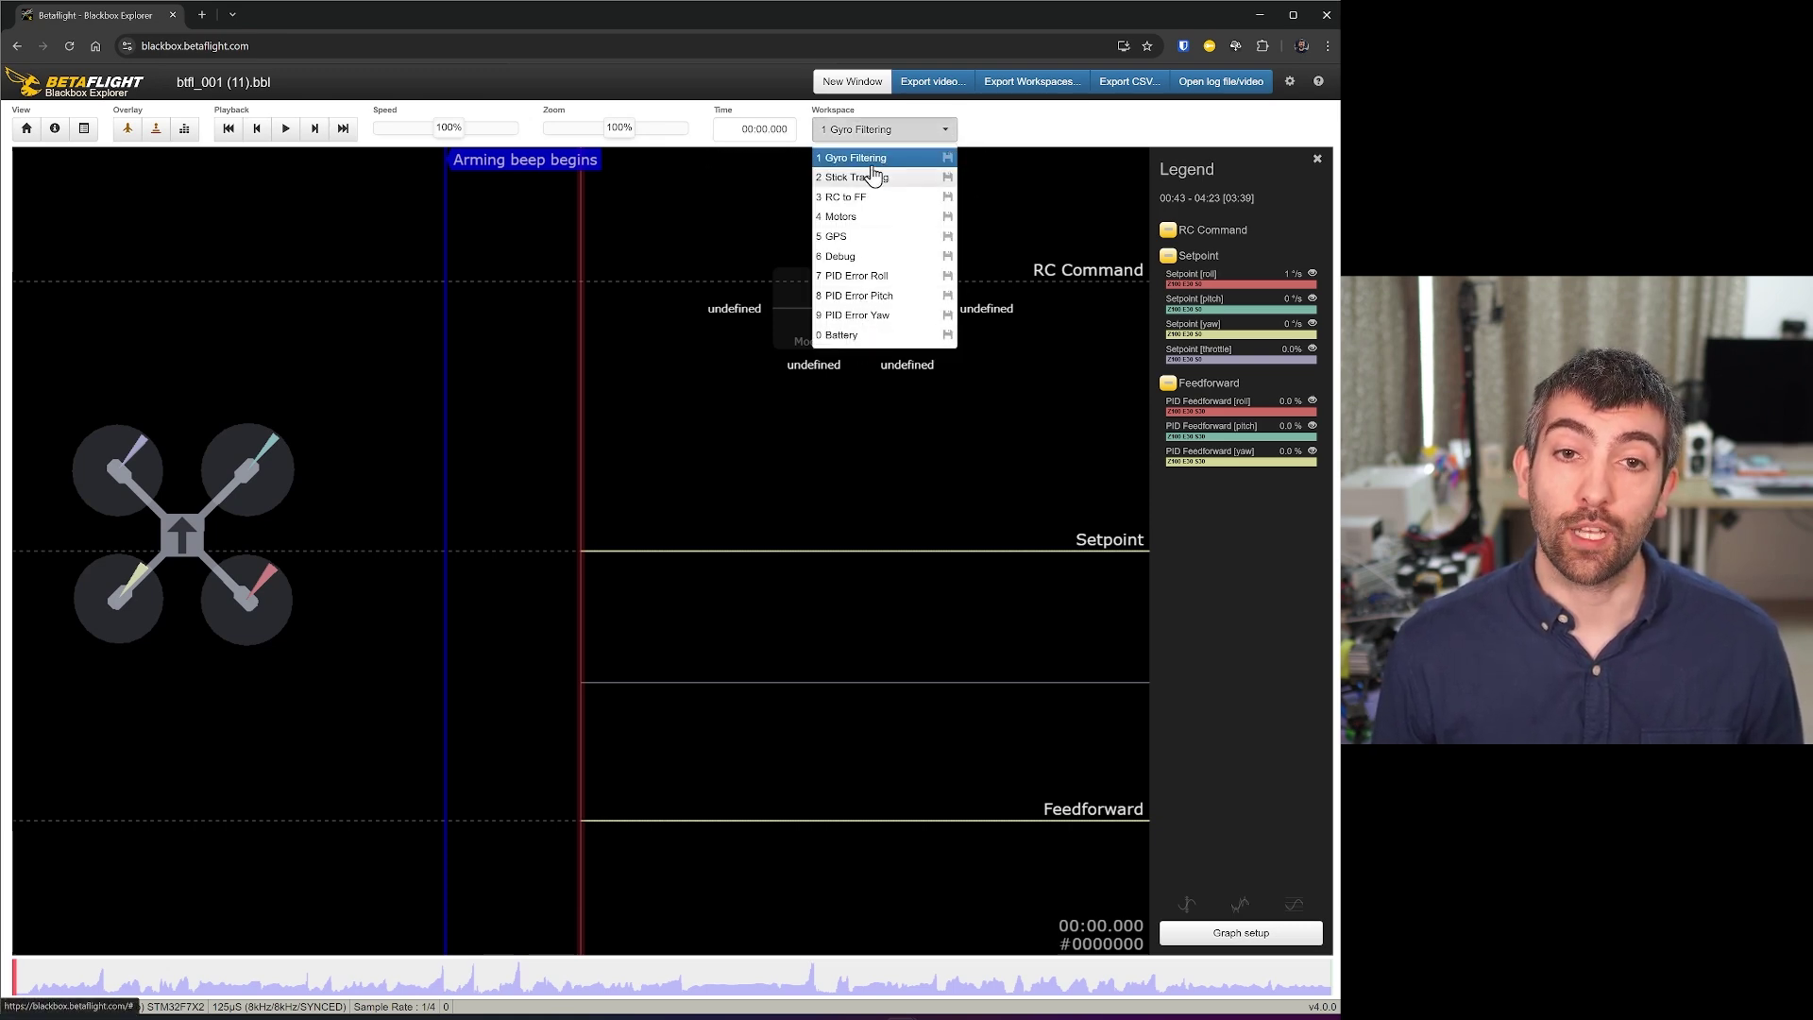
{"action": "left_click", "coordinate": [1033, 188]}
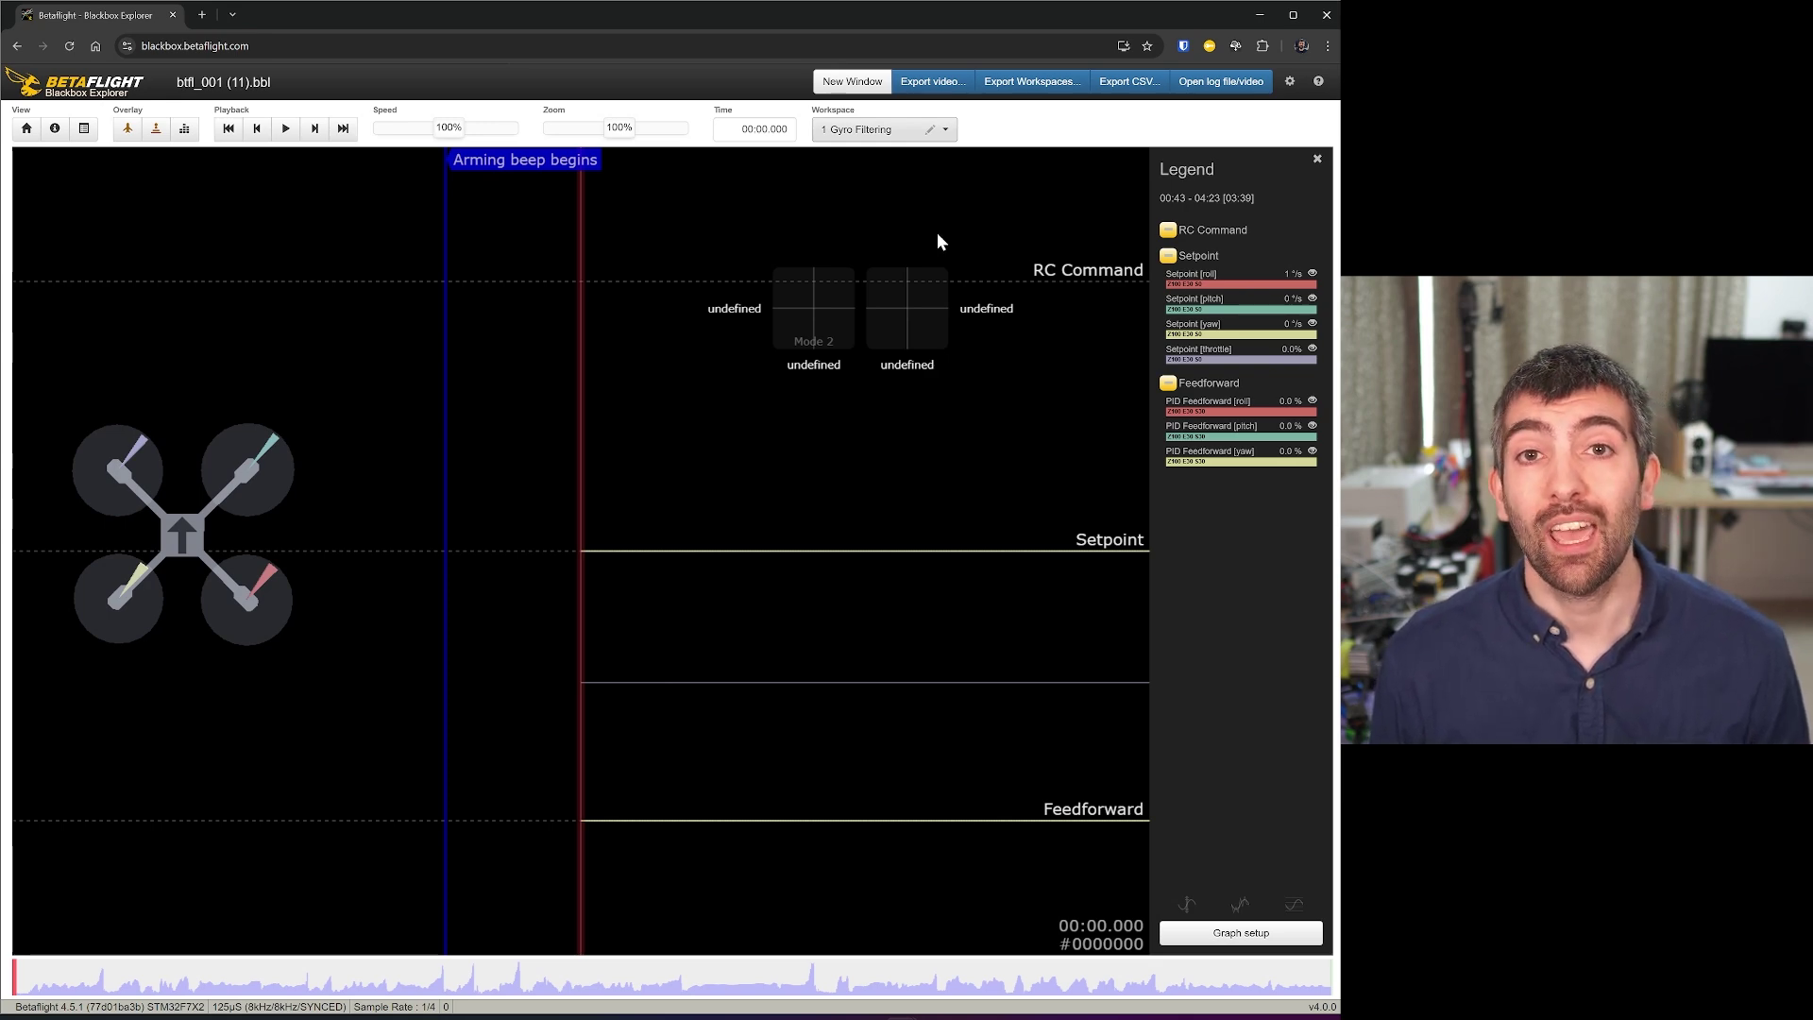
{"action": "key", "text": "2"}
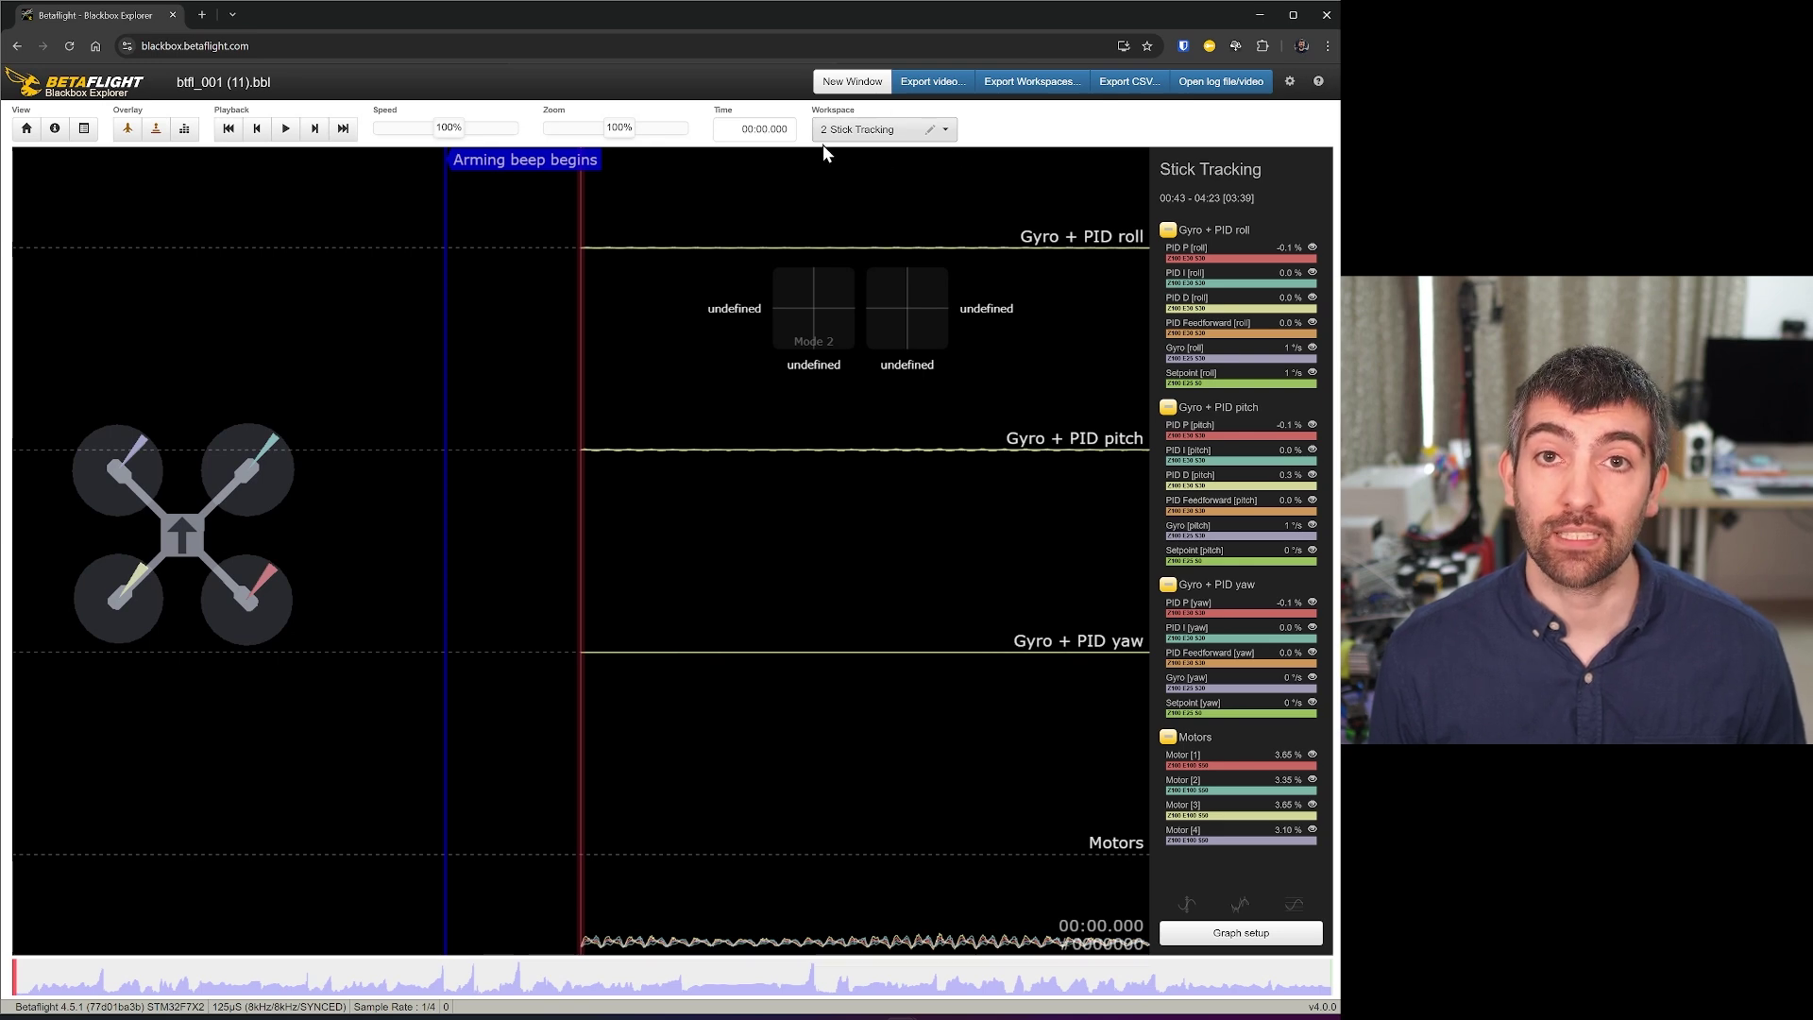
{"action": "key", "text": "0"}
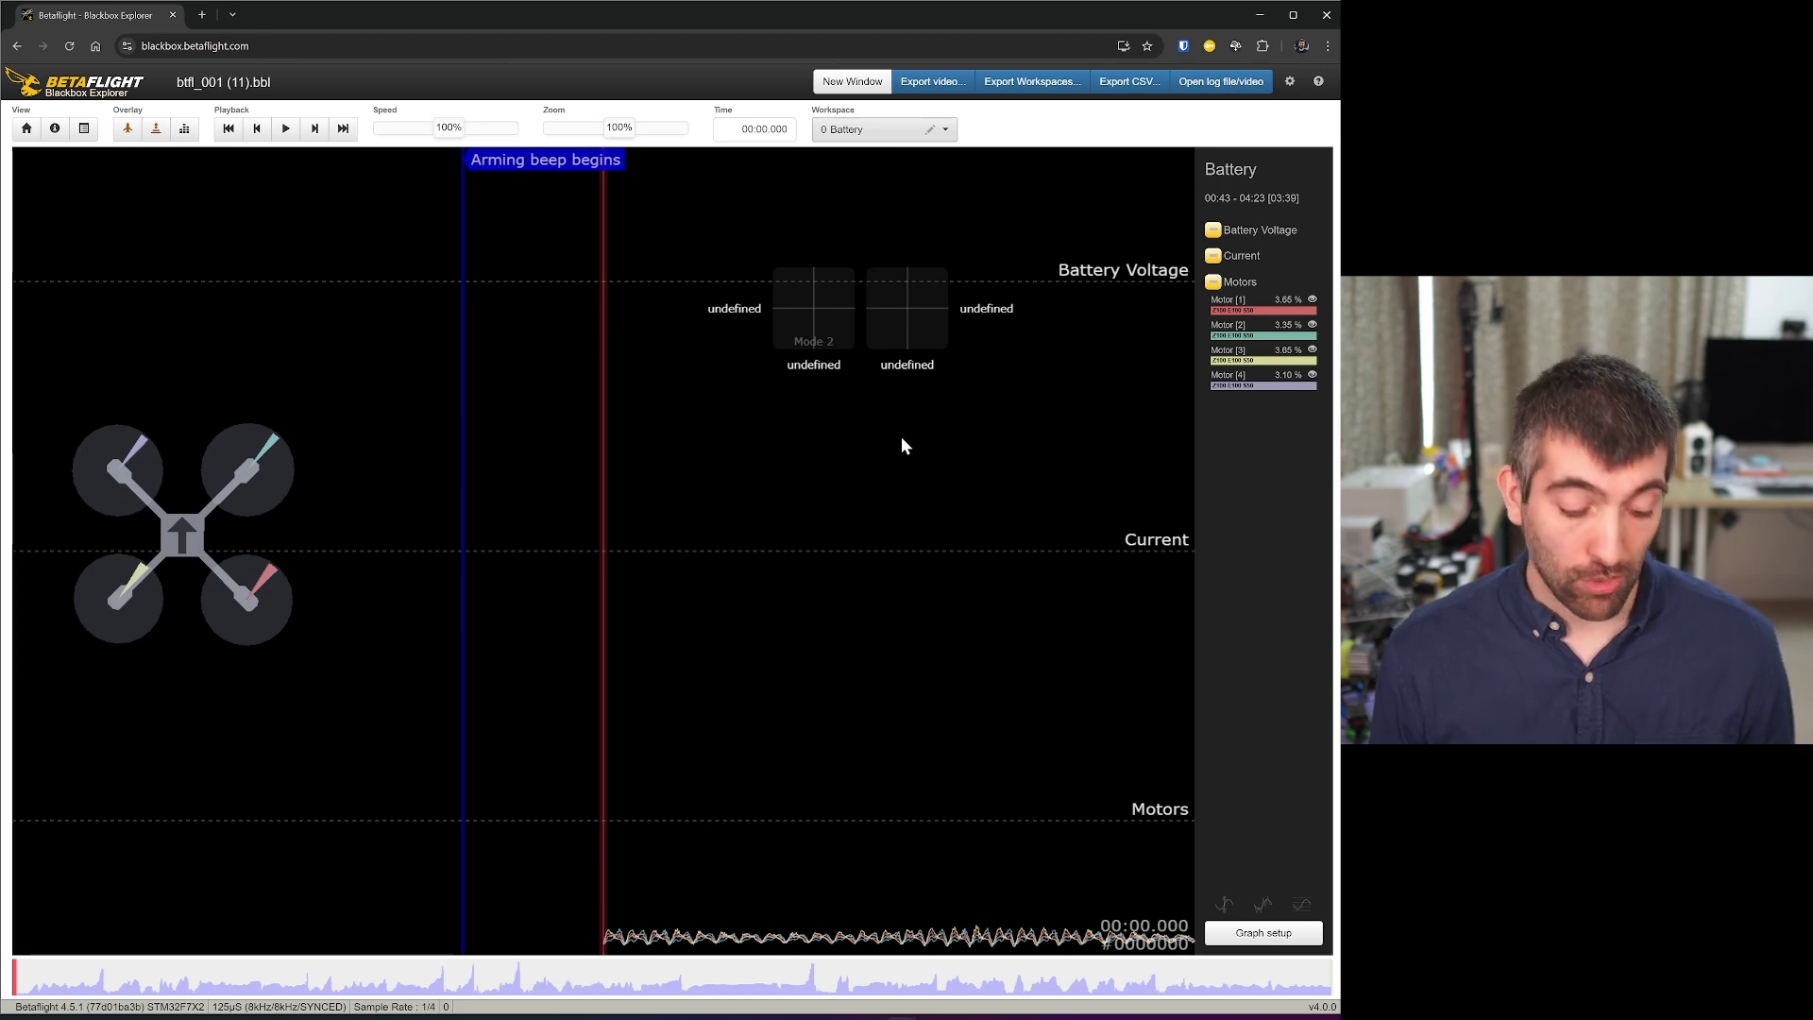
{"action": "key", "text": "1"}
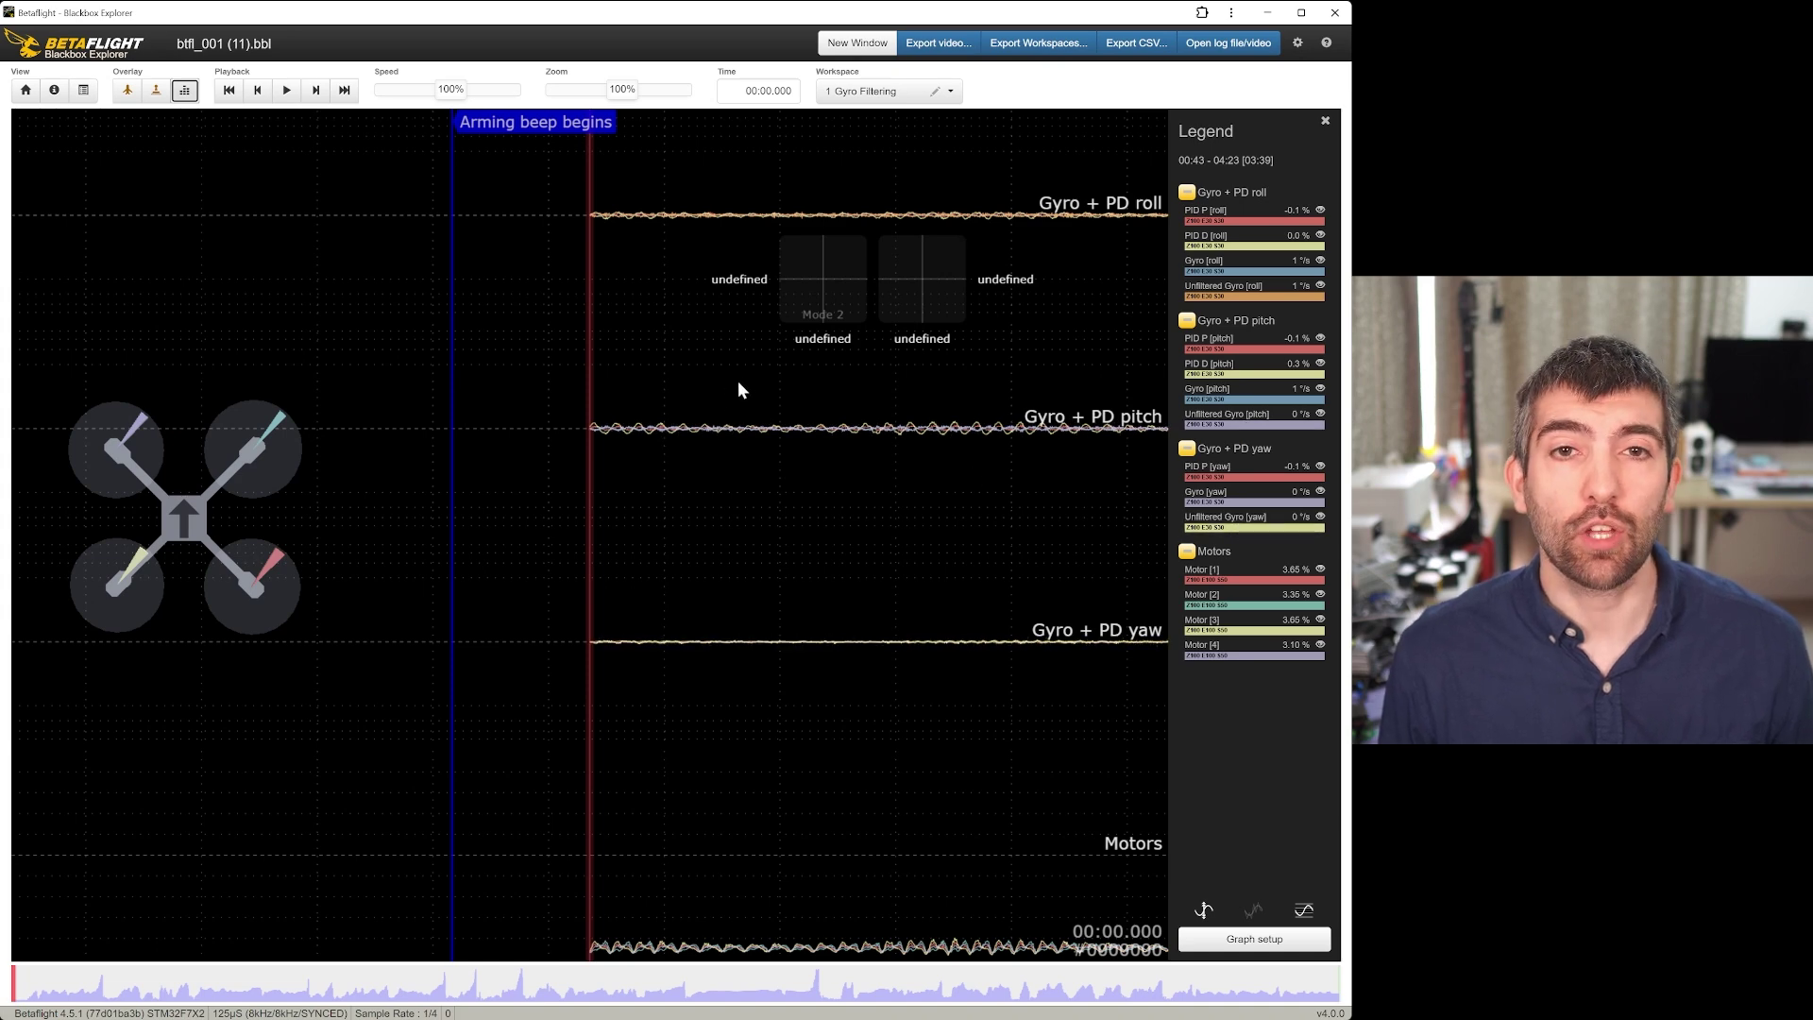
- Show the spectrum analyser over the Gyro Filtering graphs
{"action": "left_click", "coordinate": [187, 98]}
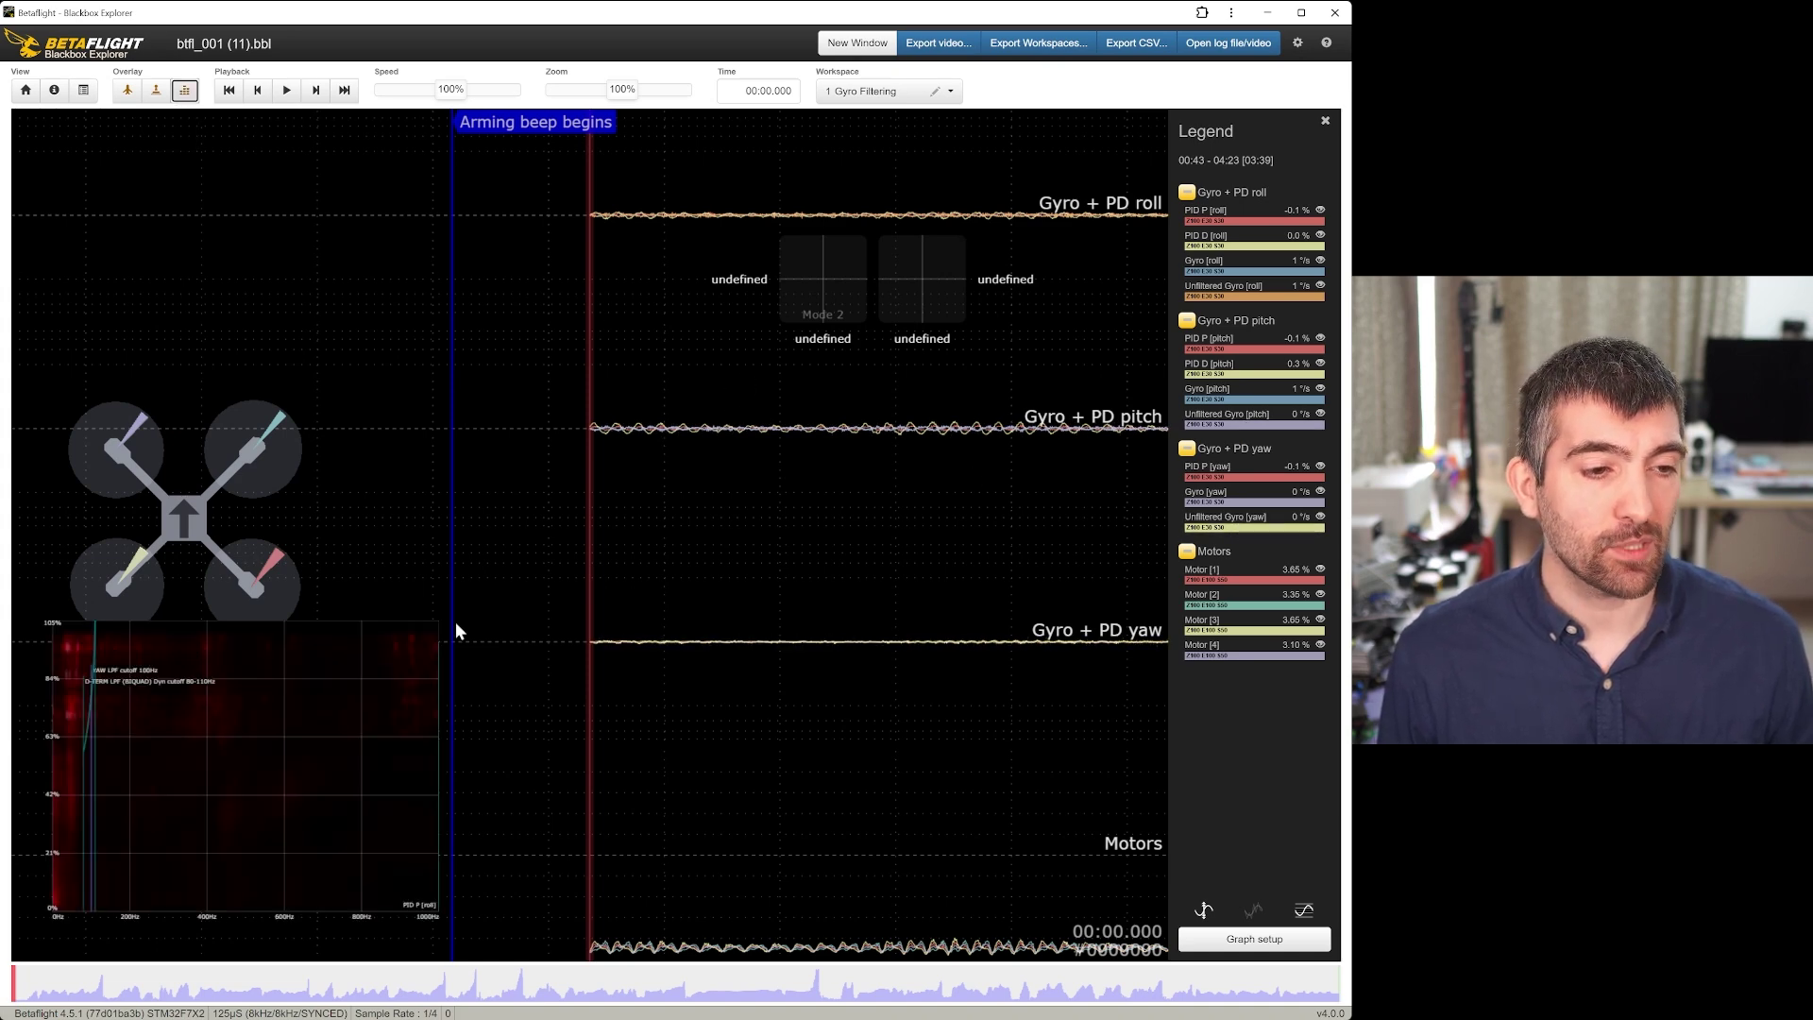
- Enlarge the analyser and compare the Unfiltered Gyro, Gyro, PID P and PID D [roll] spectra
{"action": "left_click", "coordinate": [431, 630]}
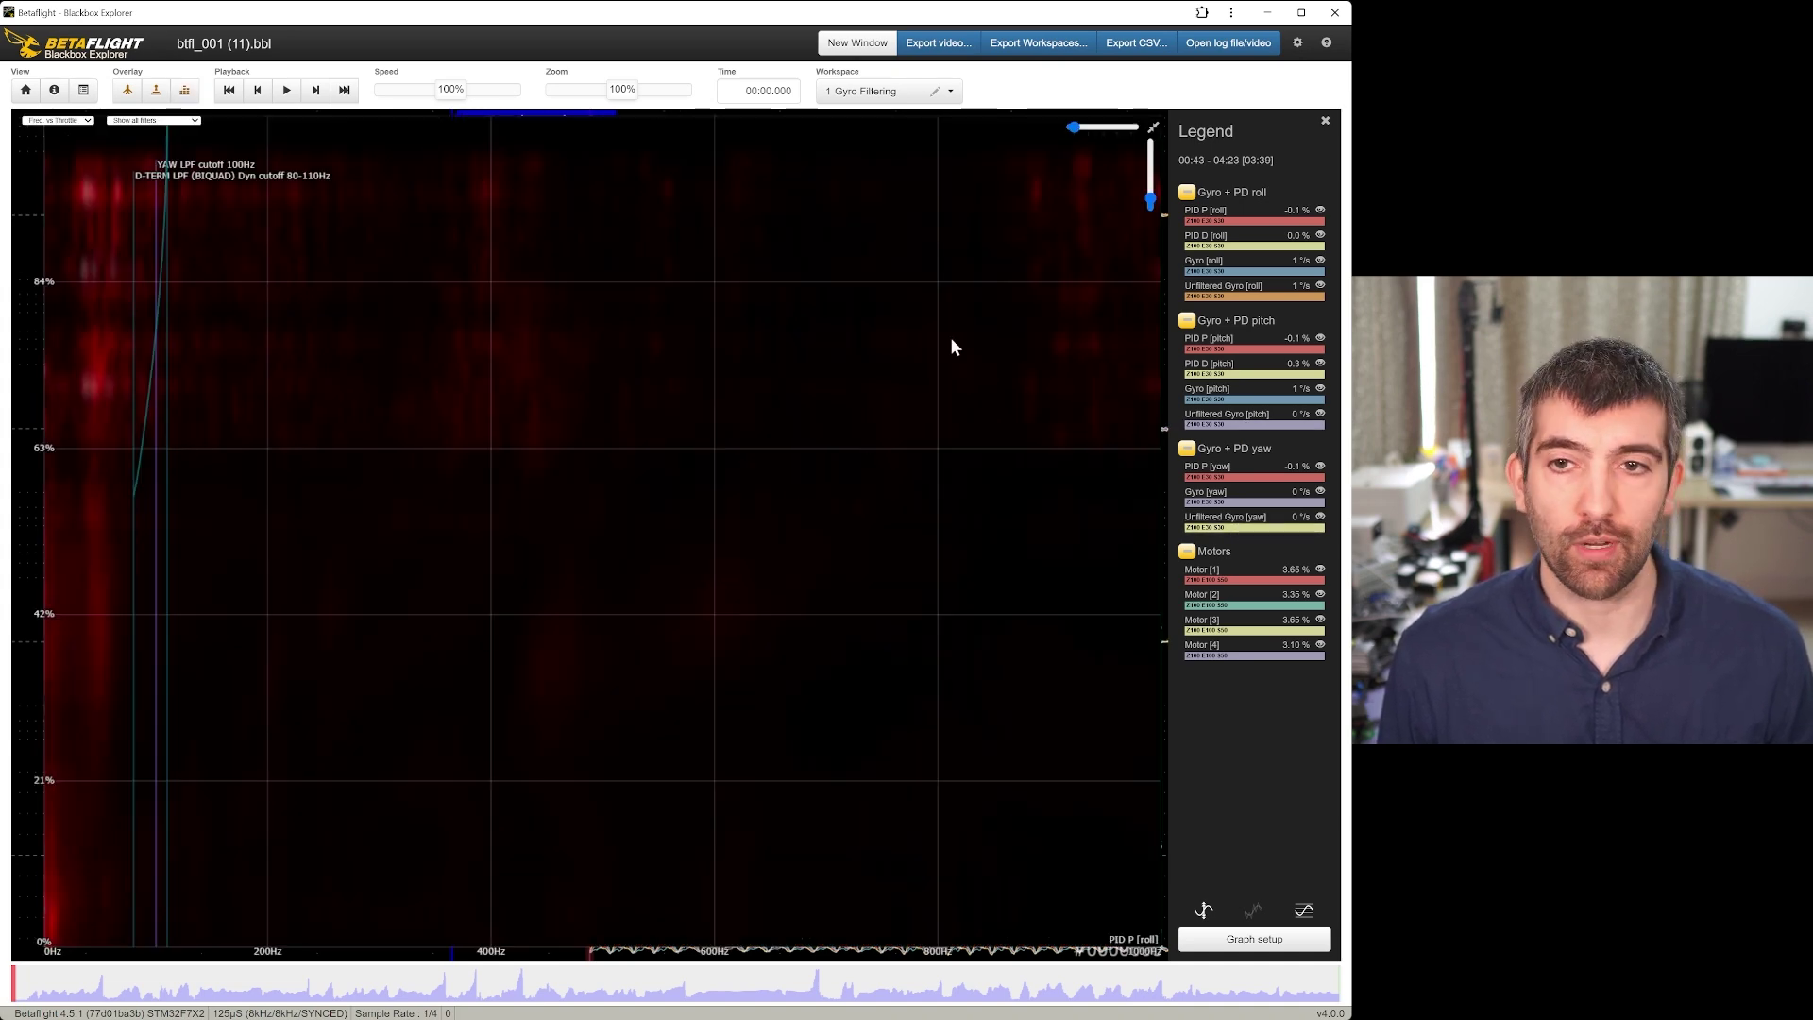
{"action": "left_click", "coordinate": [1227, 295]}
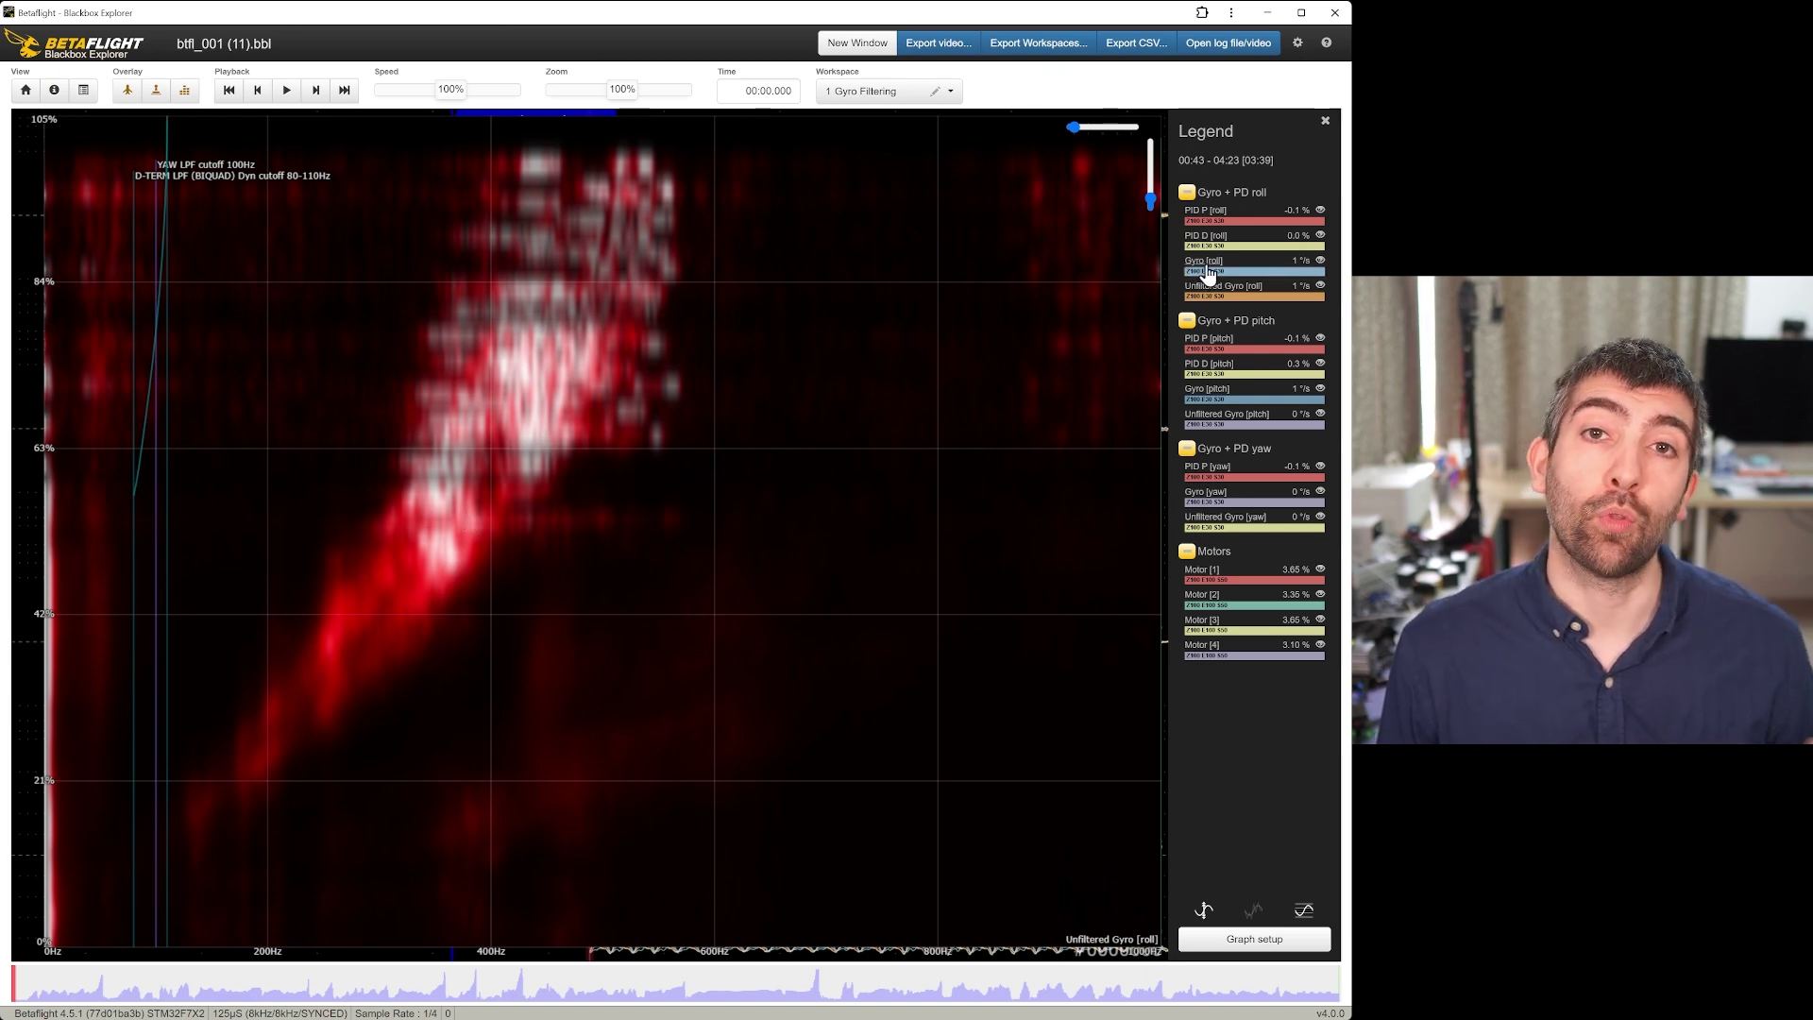
{"action": "left_click", "coordinate": [1209, 272]}
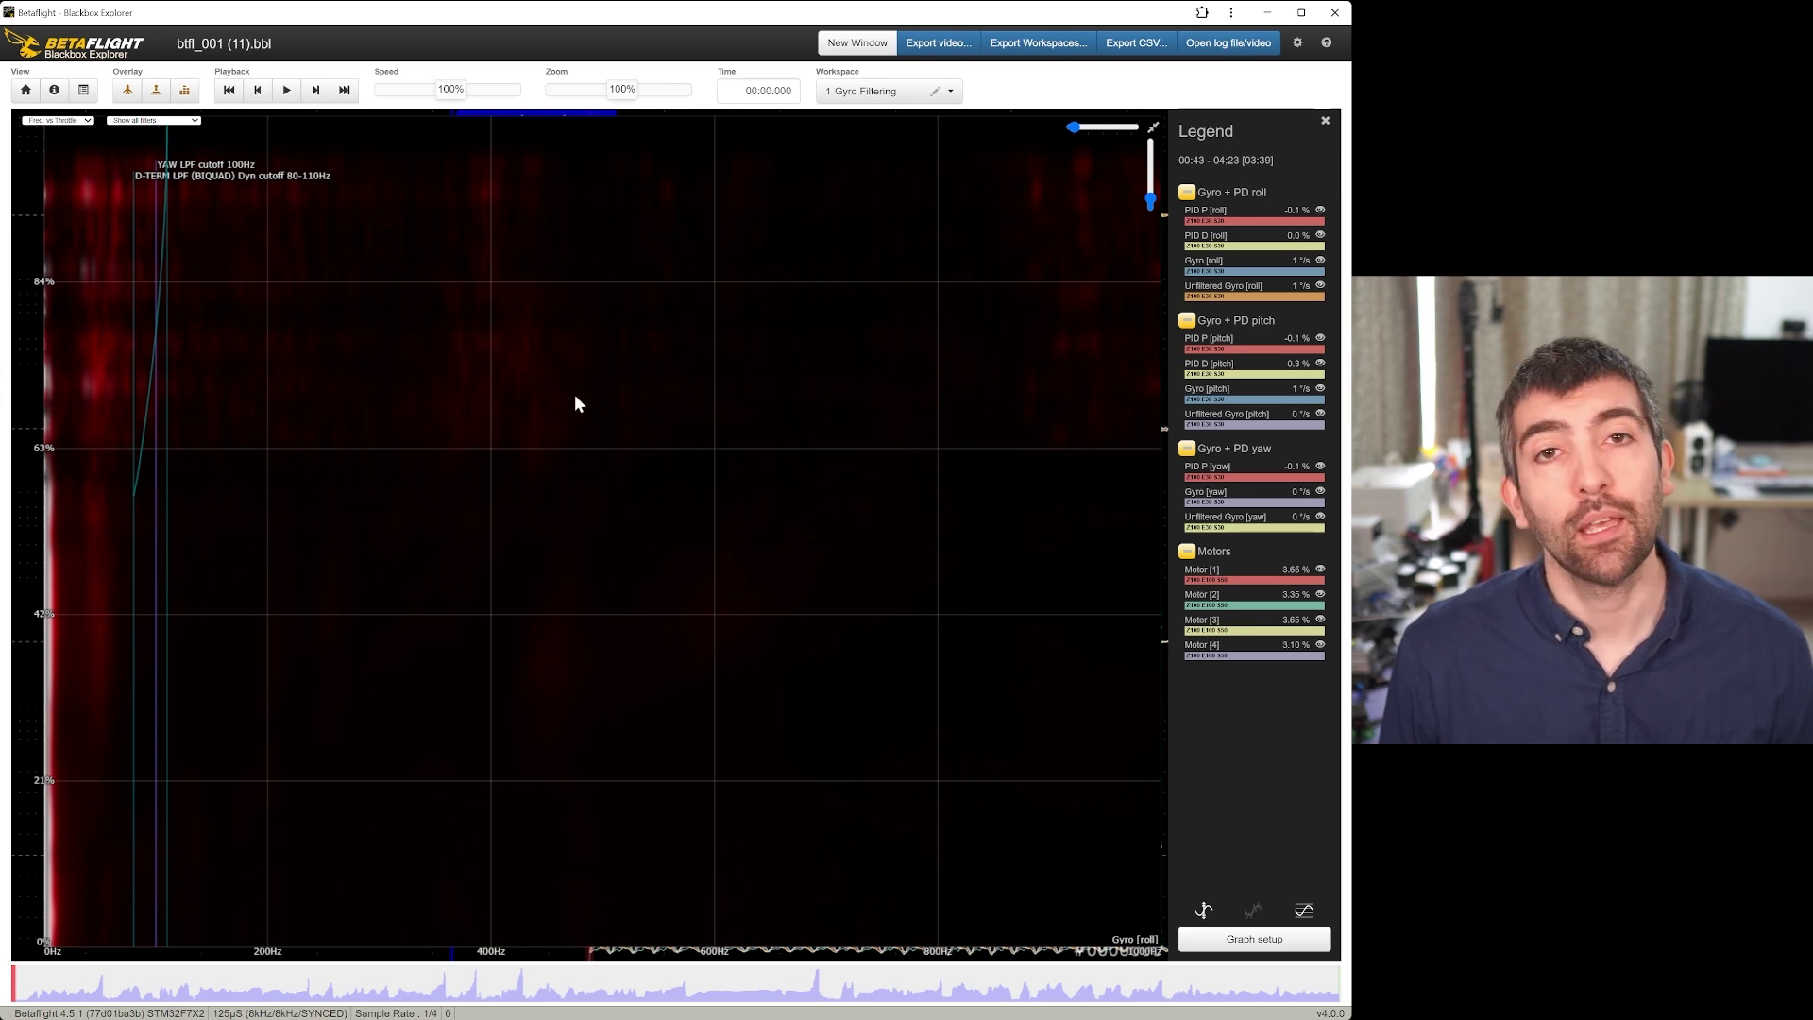
{"action": "left_click", "coordinate": [1206, 216]}
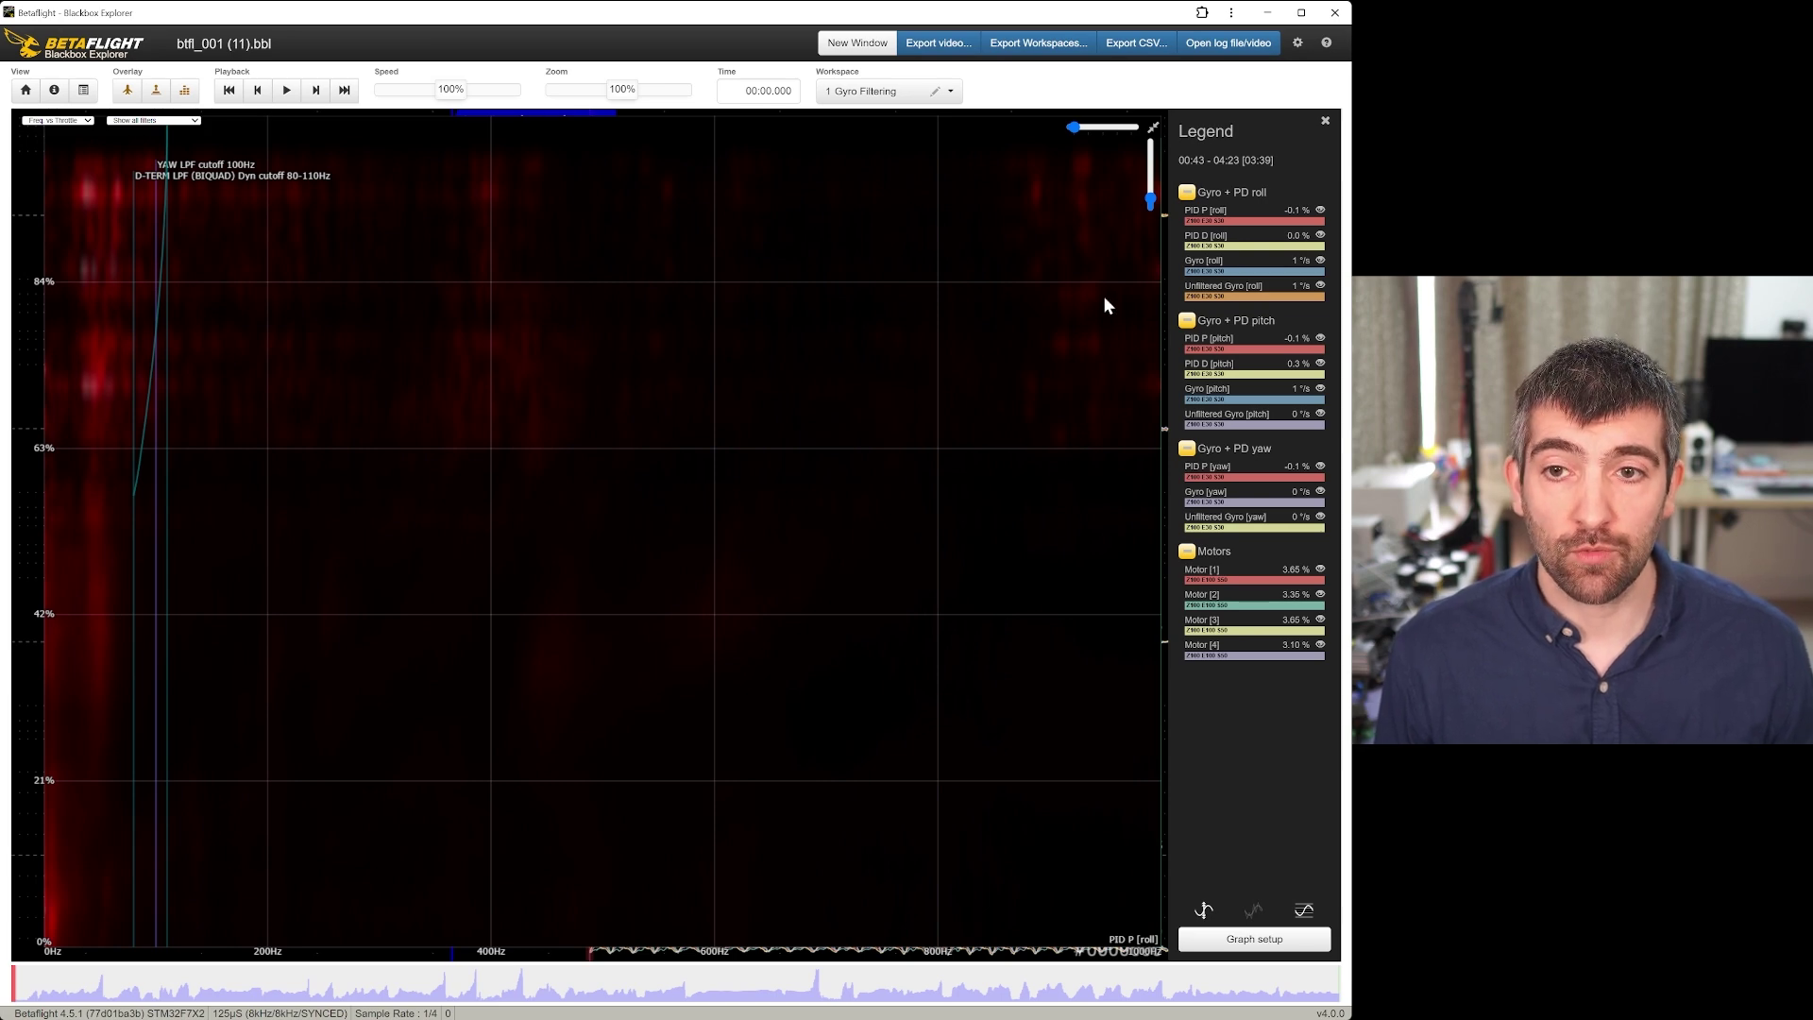
{"action": "left_click", "coordinate": [1219, 243]}
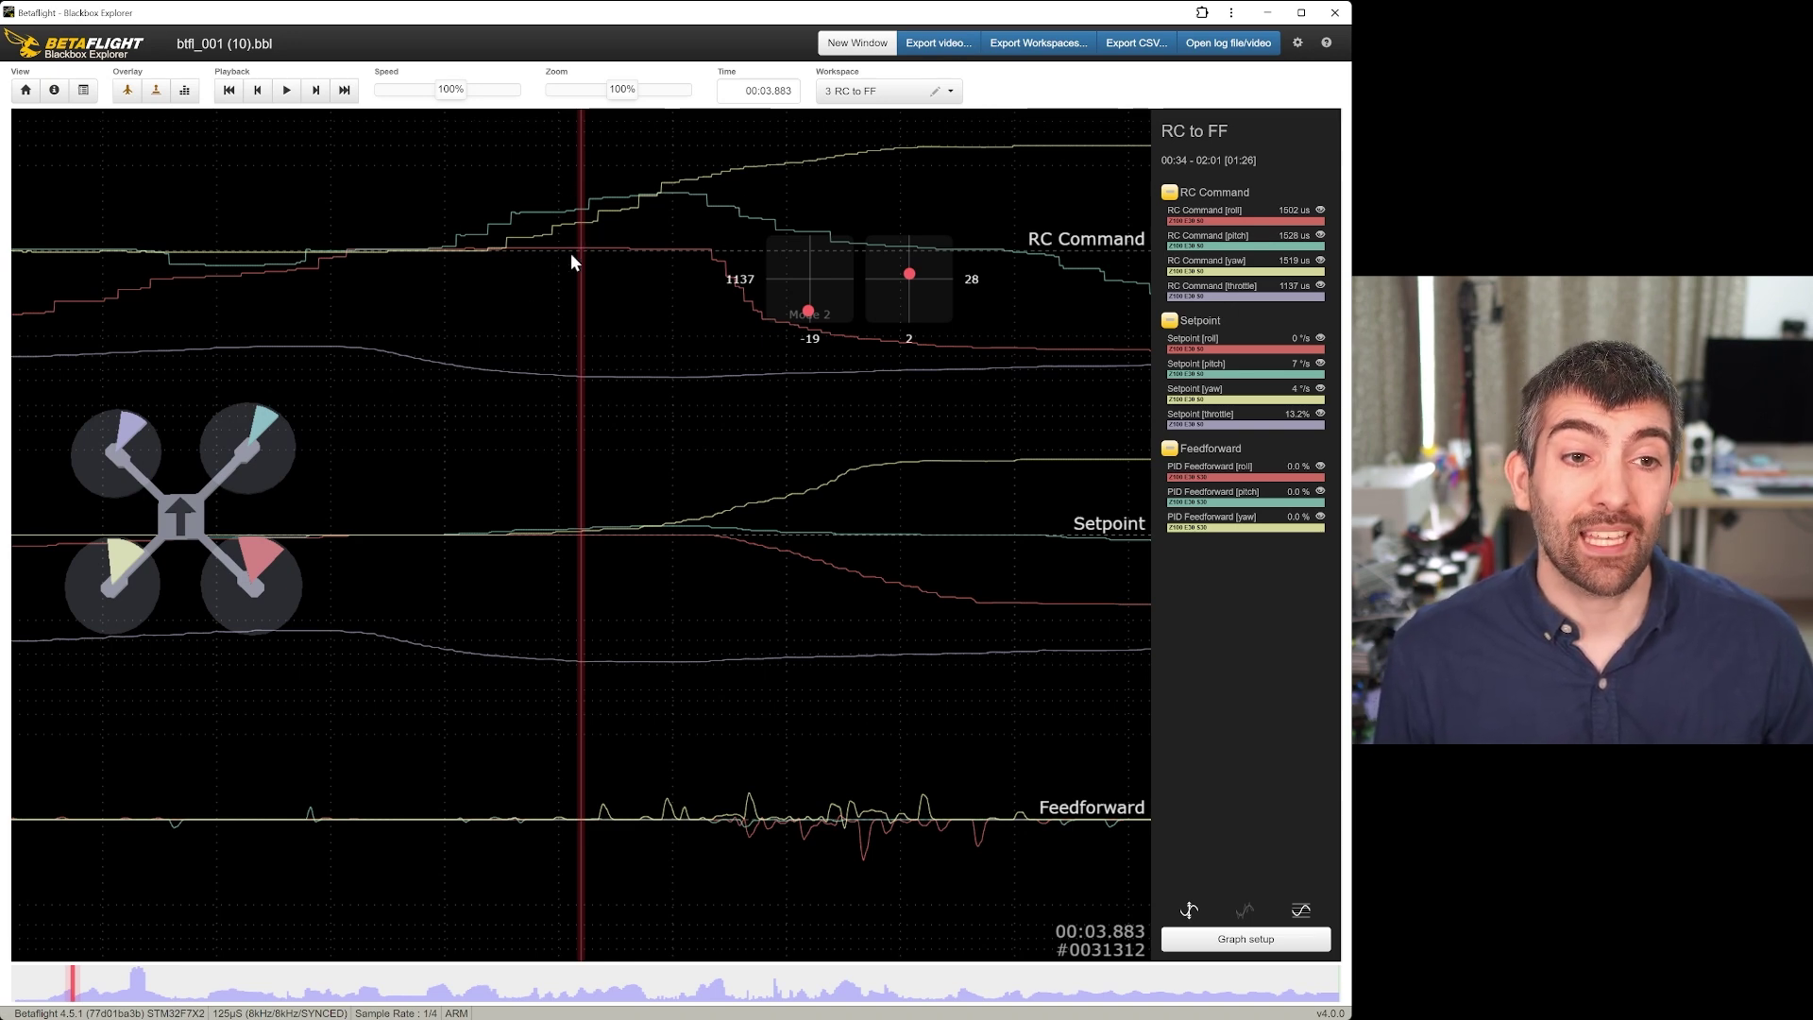
- Nudge the RC to FF traces slightly earlier, then step back and forth to 00:03.872
{"action": "mouse_move", "coordinate": [578, 253]}
{"action": "left_mouse_down"}
{"action": "mouse_move", "coordinate": [621, 257]}
{"action": "mouse_move", "coordinate": [598, 253]}
{"action": "left_mouse_up"}
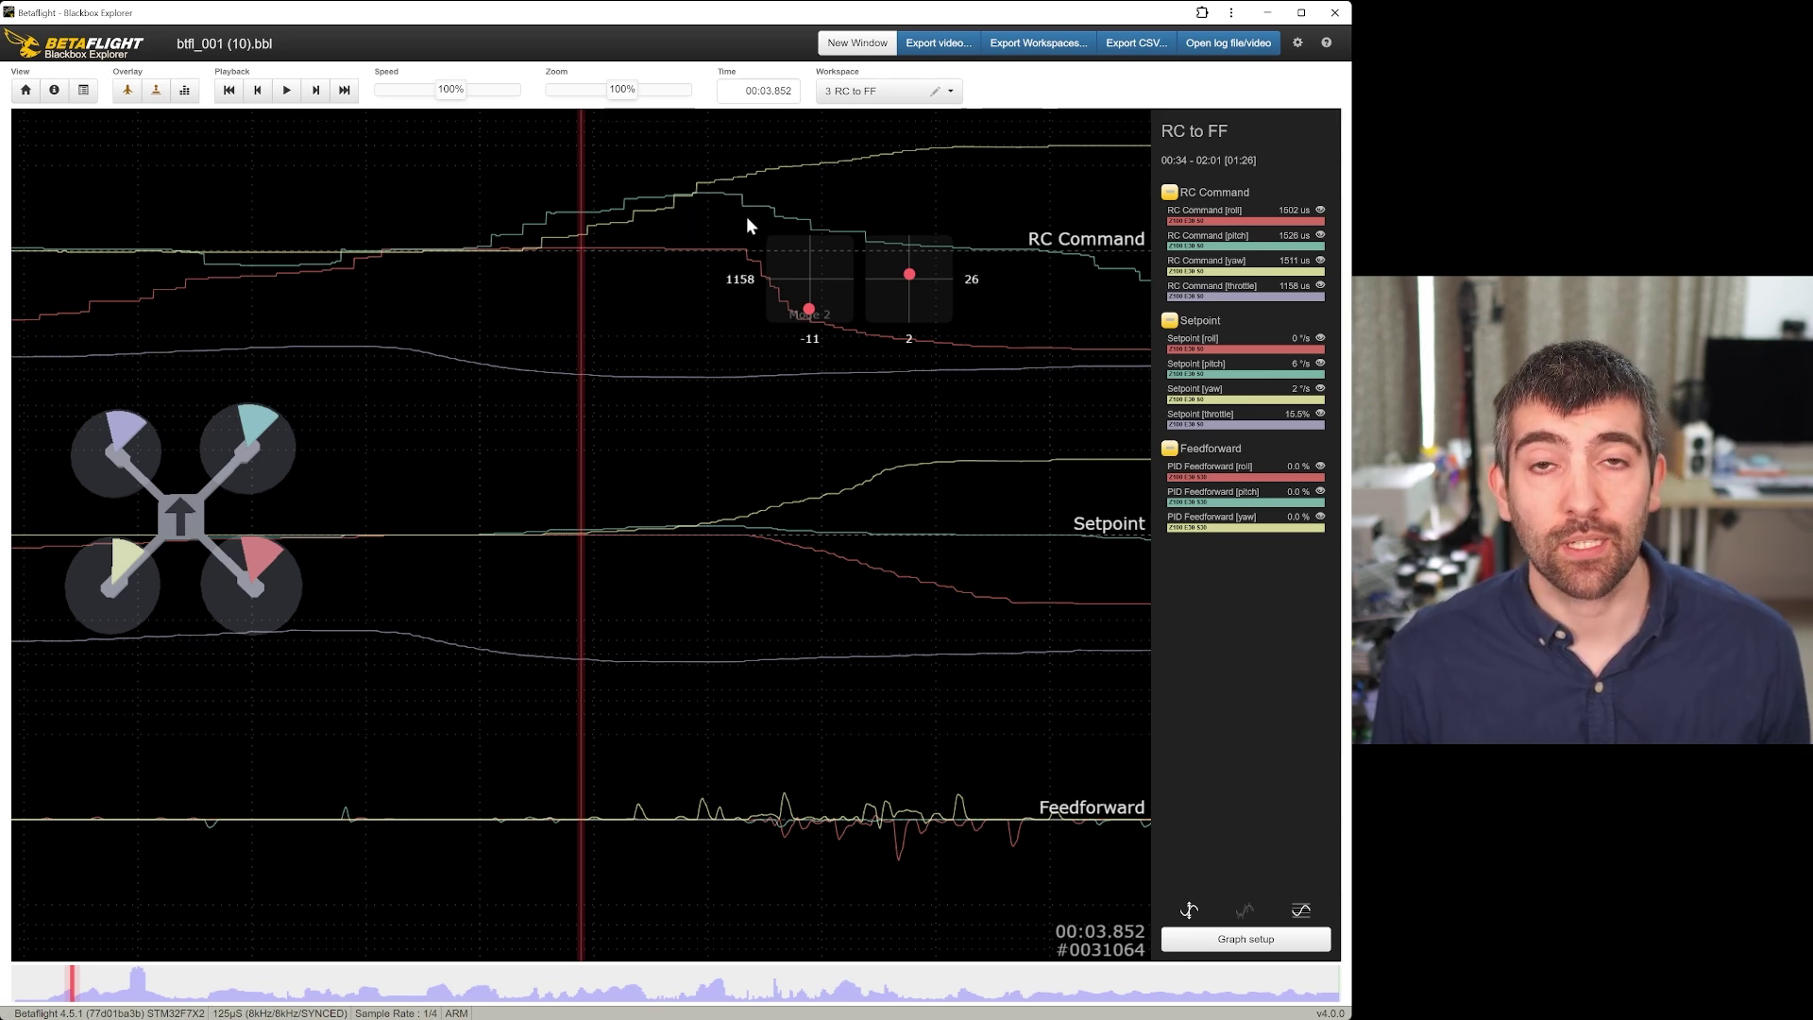
{"action": "scroll", "coordinate": [660, 262], "scroll_direction": "up", "scroll_amount": 3}
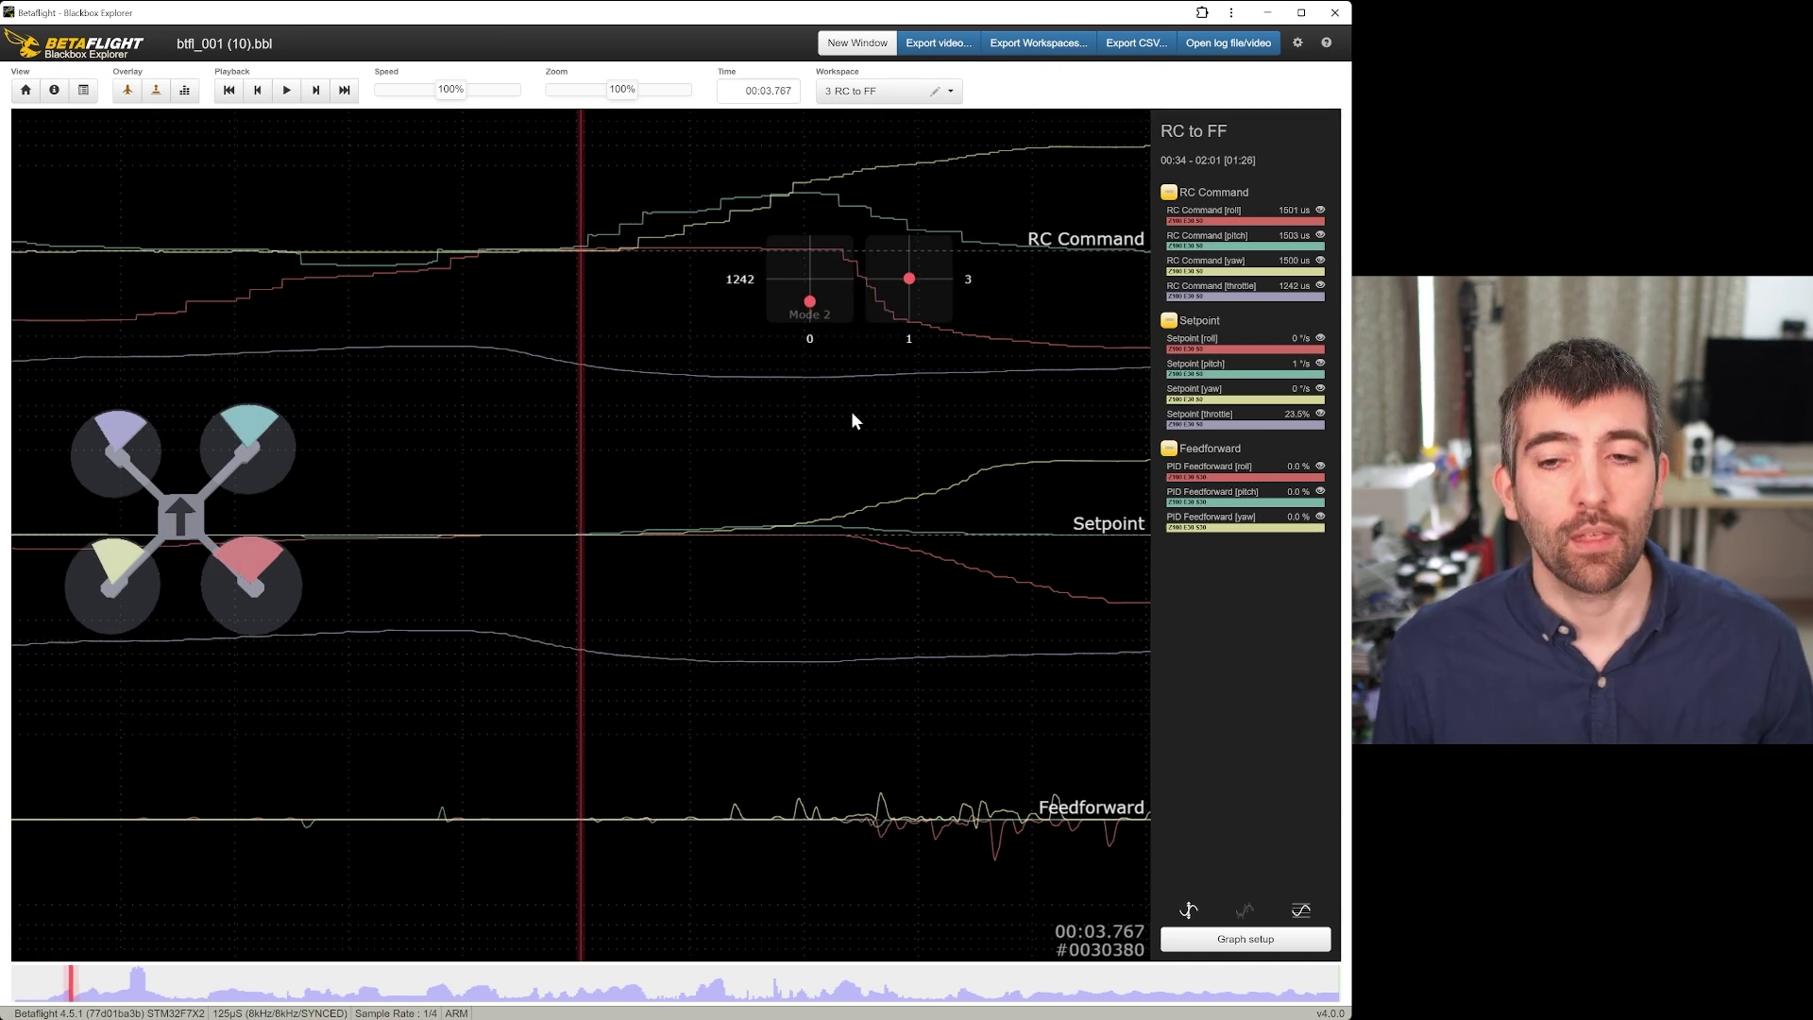
{"action": "scroll", "coordinate": [822, 425], "scroll_direction": "down", "scroll_amount": 3}
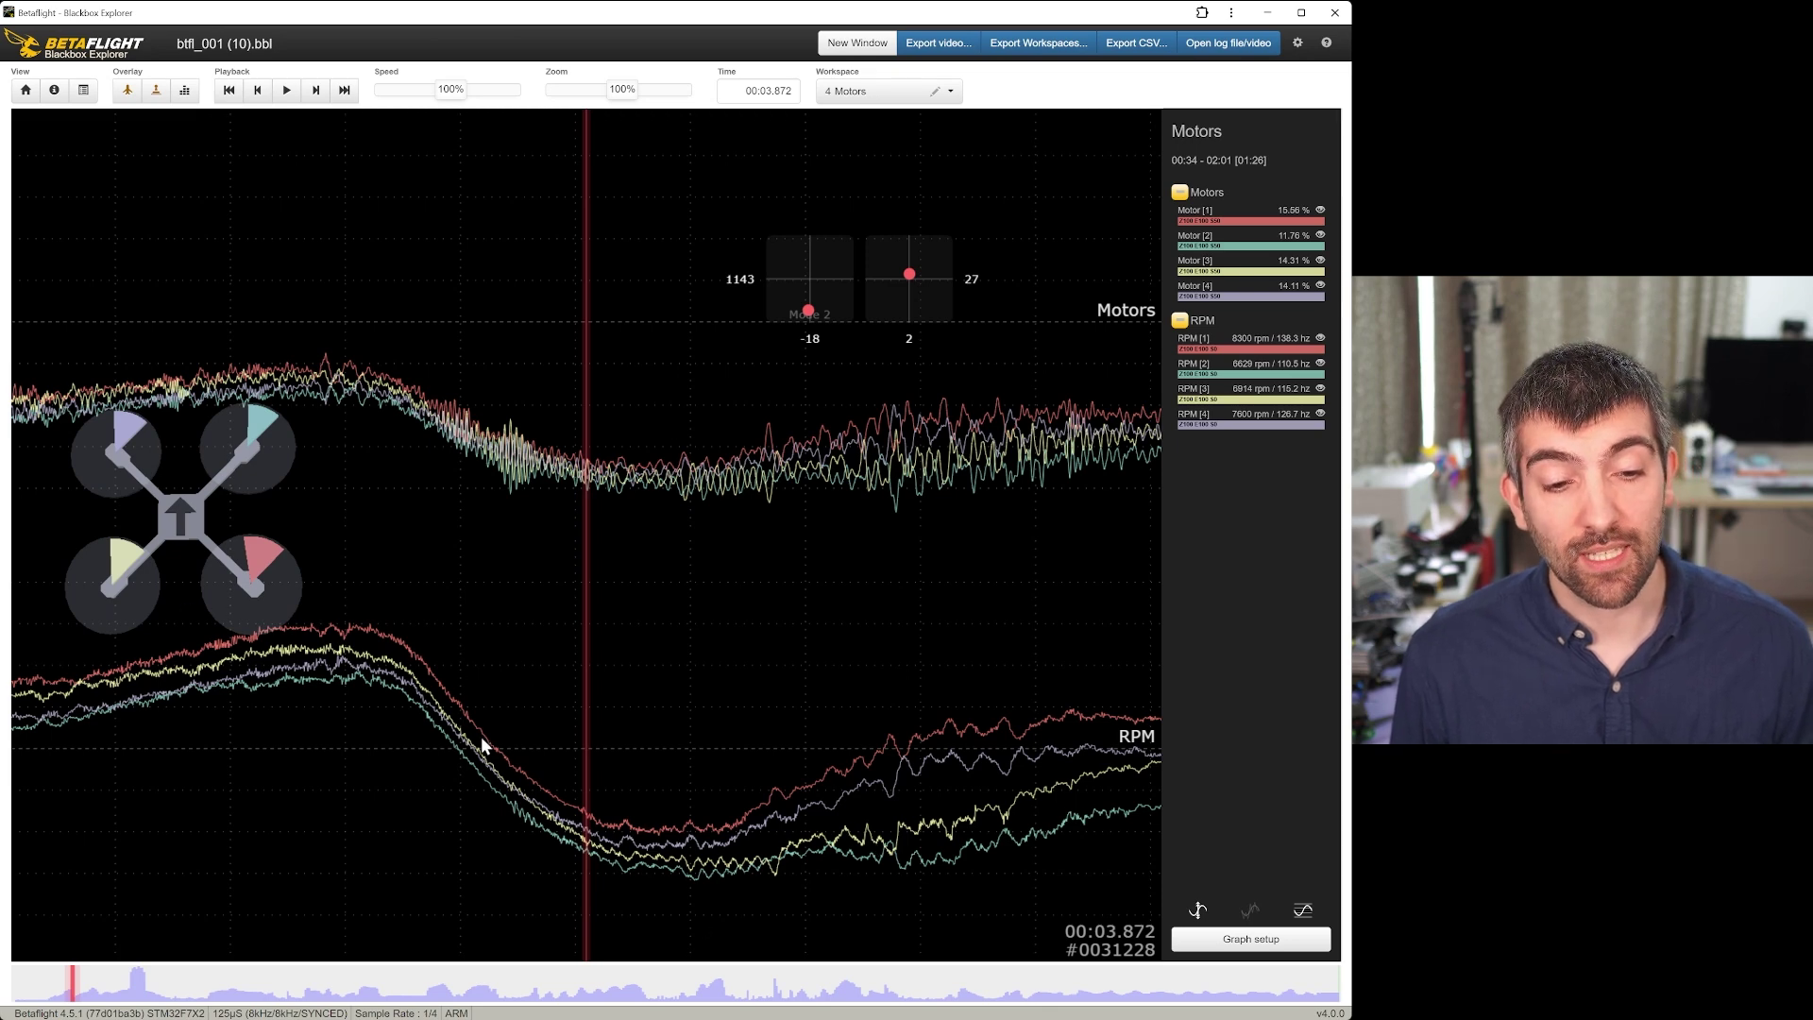
- Scroll the graph to step the log forward in time
{"action": "scroll", "coordinate": [942, 761], "scroll_direction": "down", "scroll_amount": 3}
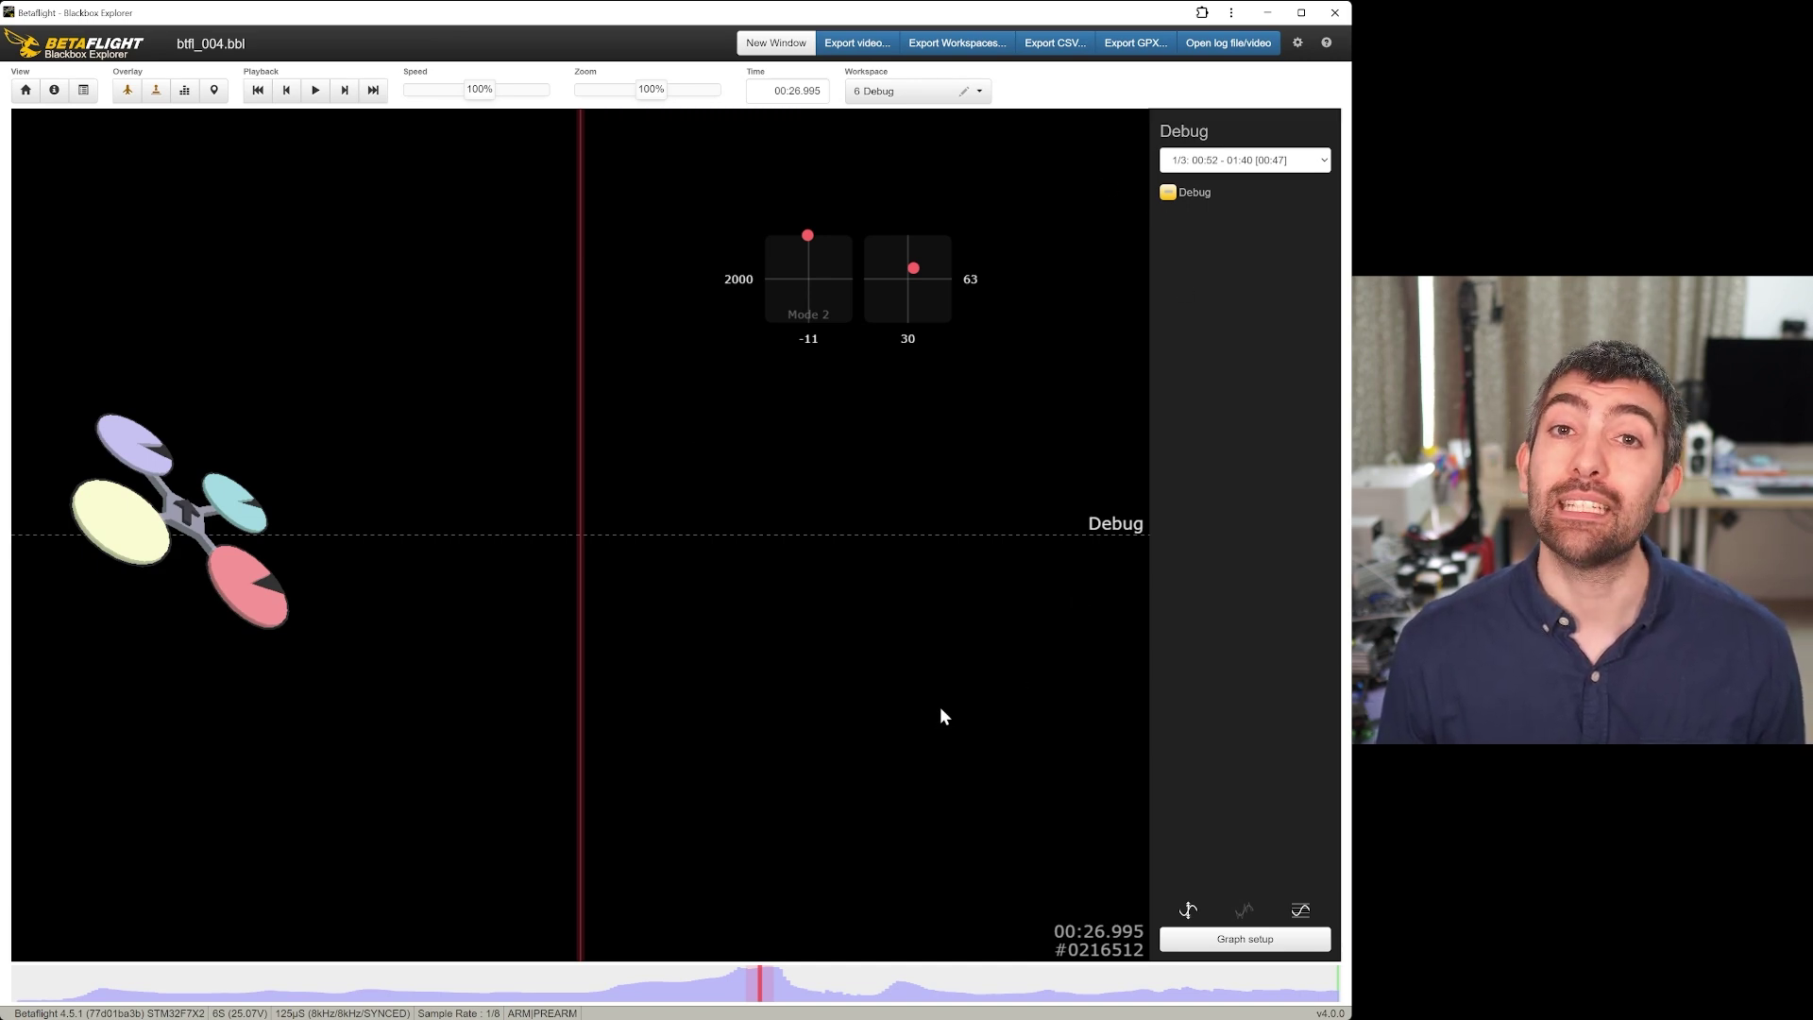
- In Configure graphs, add a Motors graph, and add then remove a Gyro + PID roll graph
{"action": "left_click", "coordinate": [1257, 944]}
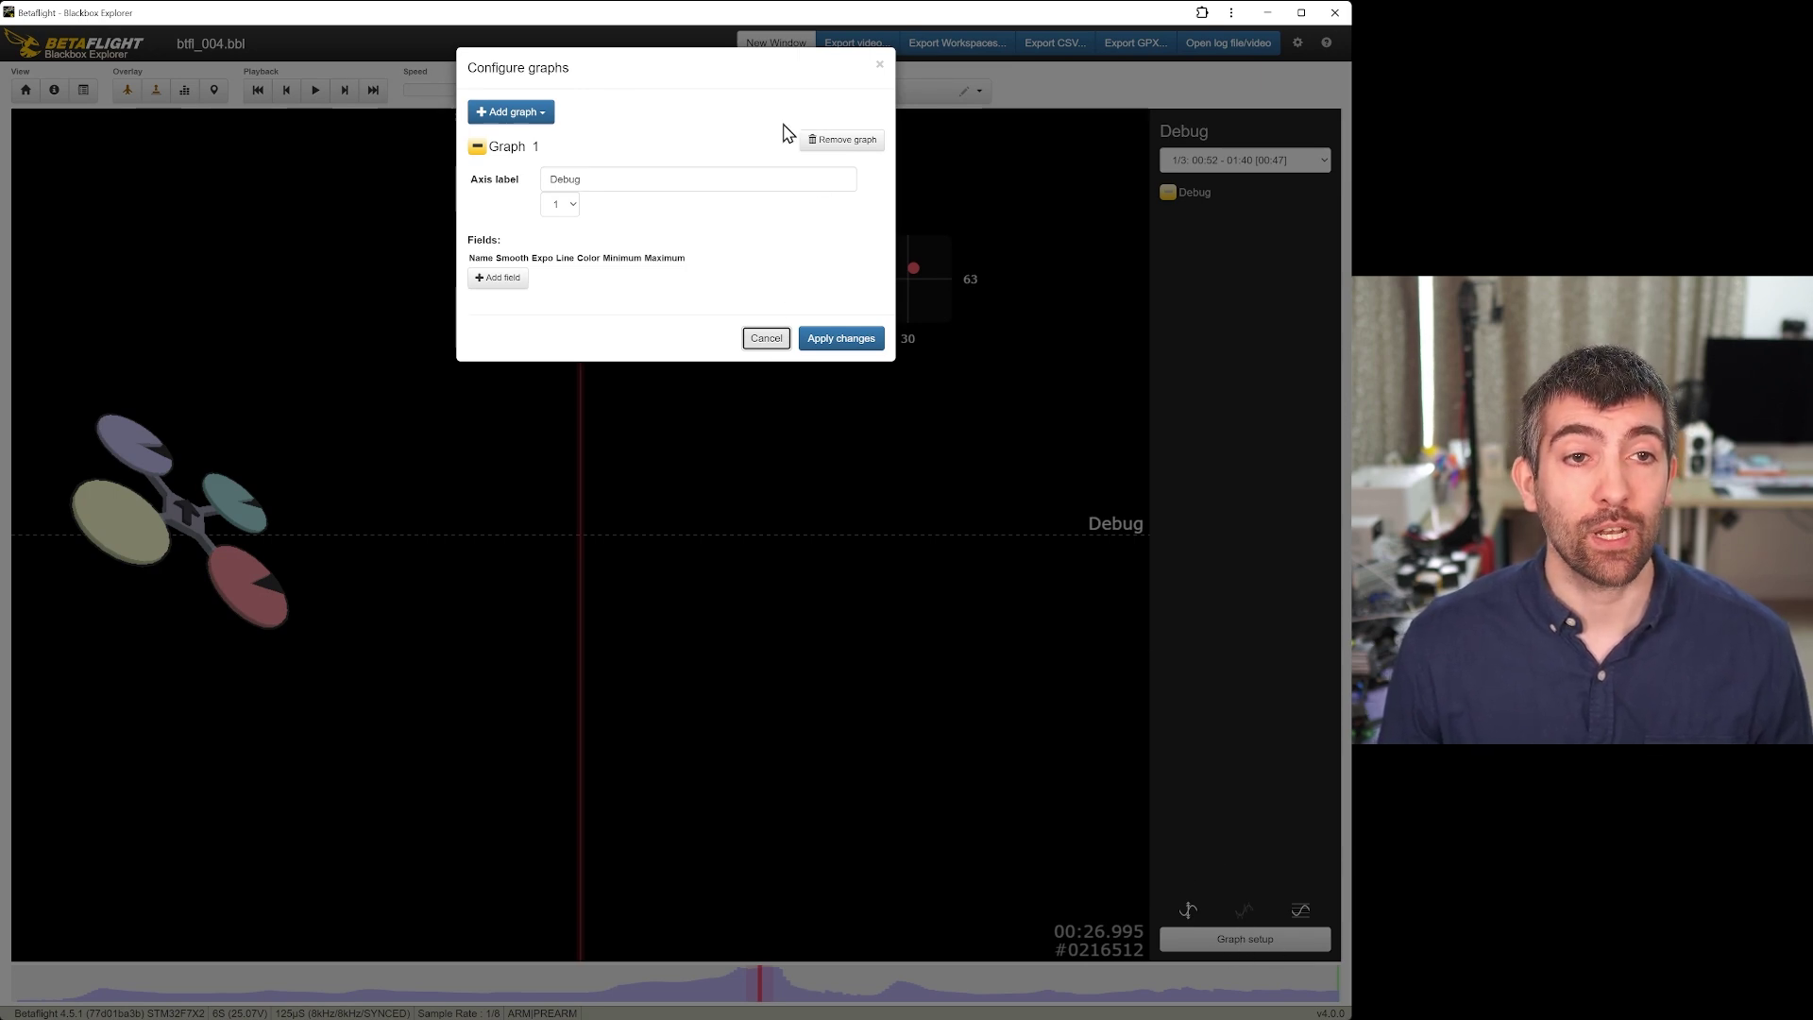
{"action": "left_click", "coordinate": [539, 114]}
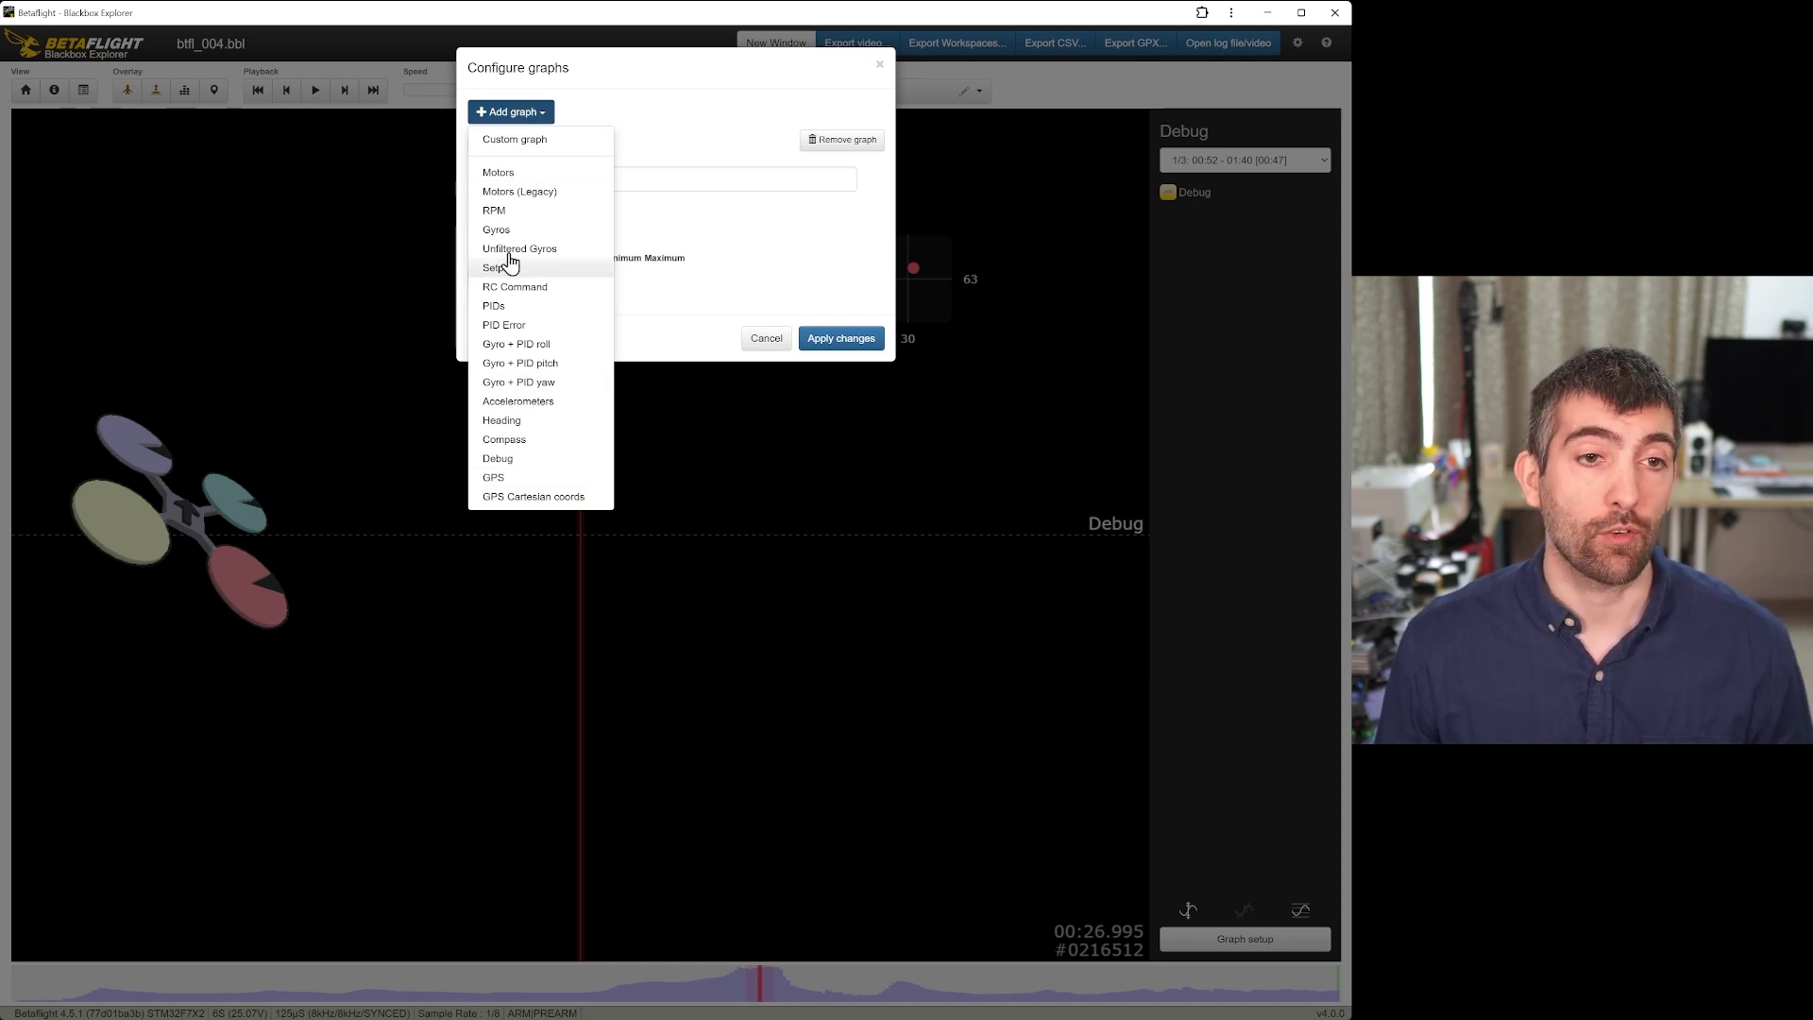
{"action": "left_click", "coordinate": [511, 174]}
{"action": "left_click", "coordinate": [537, 114]}
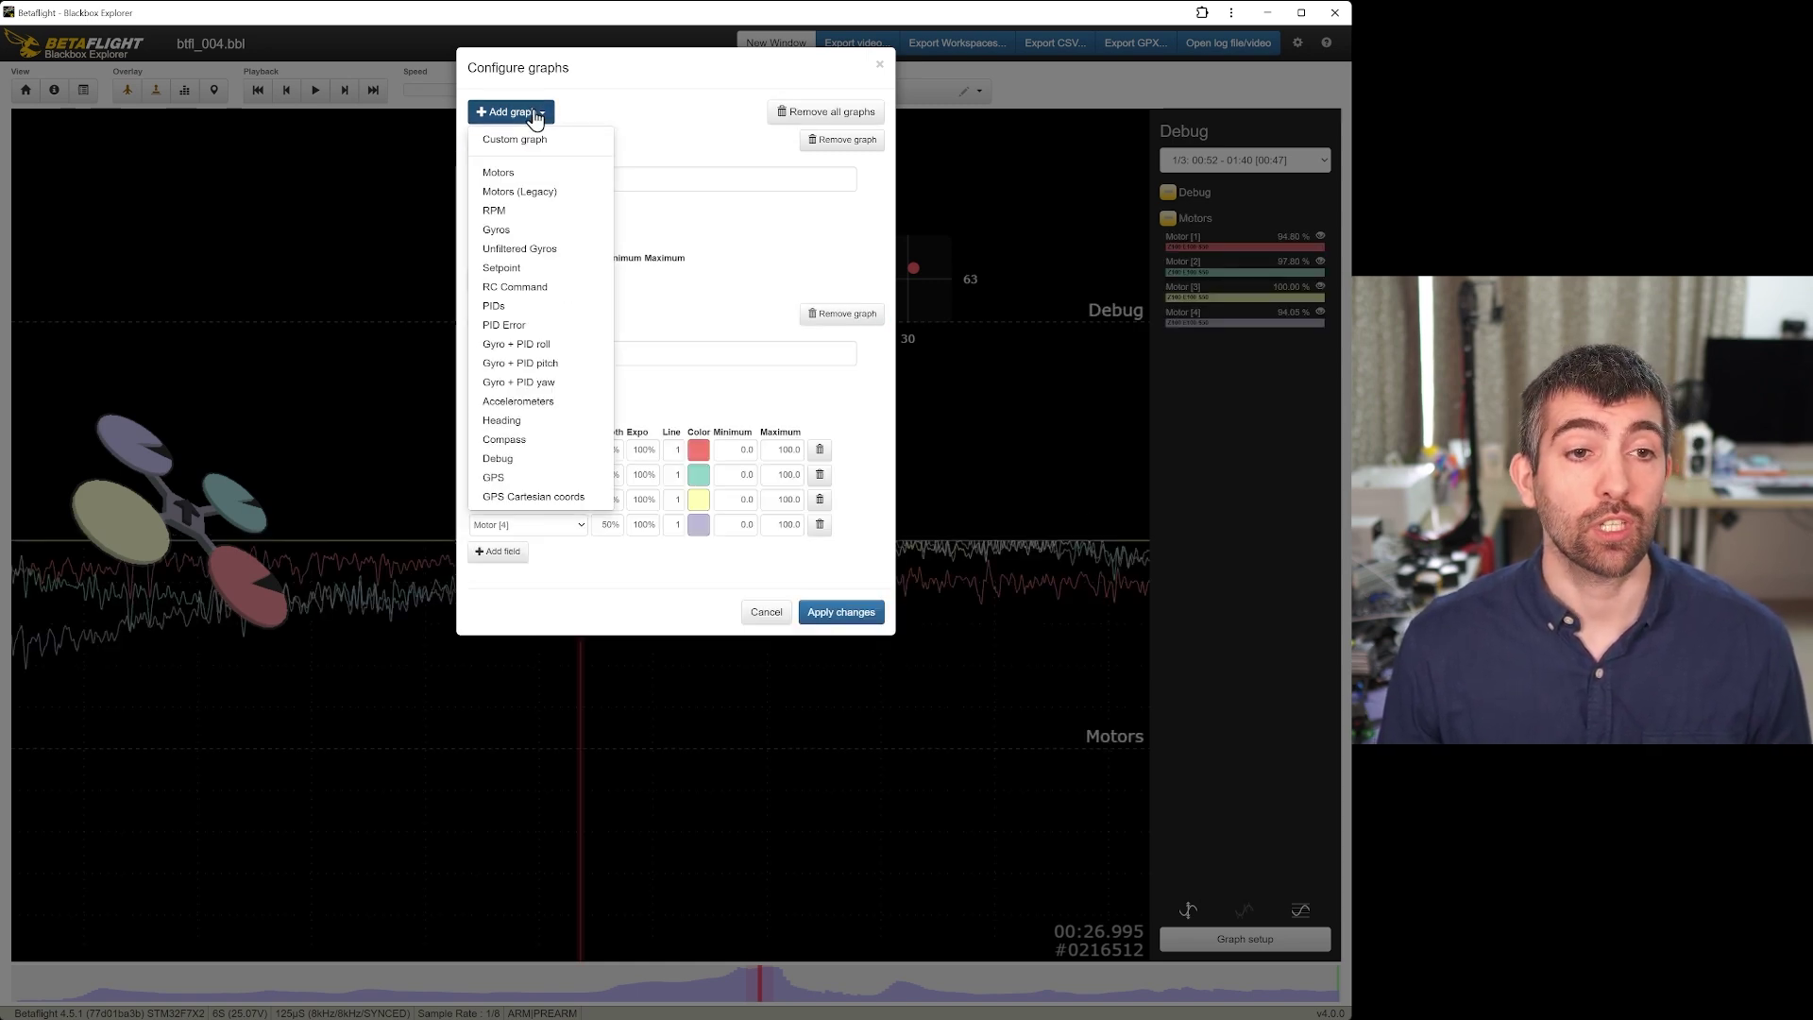
{"action": "left_click", "coordinate": [524, 346]}
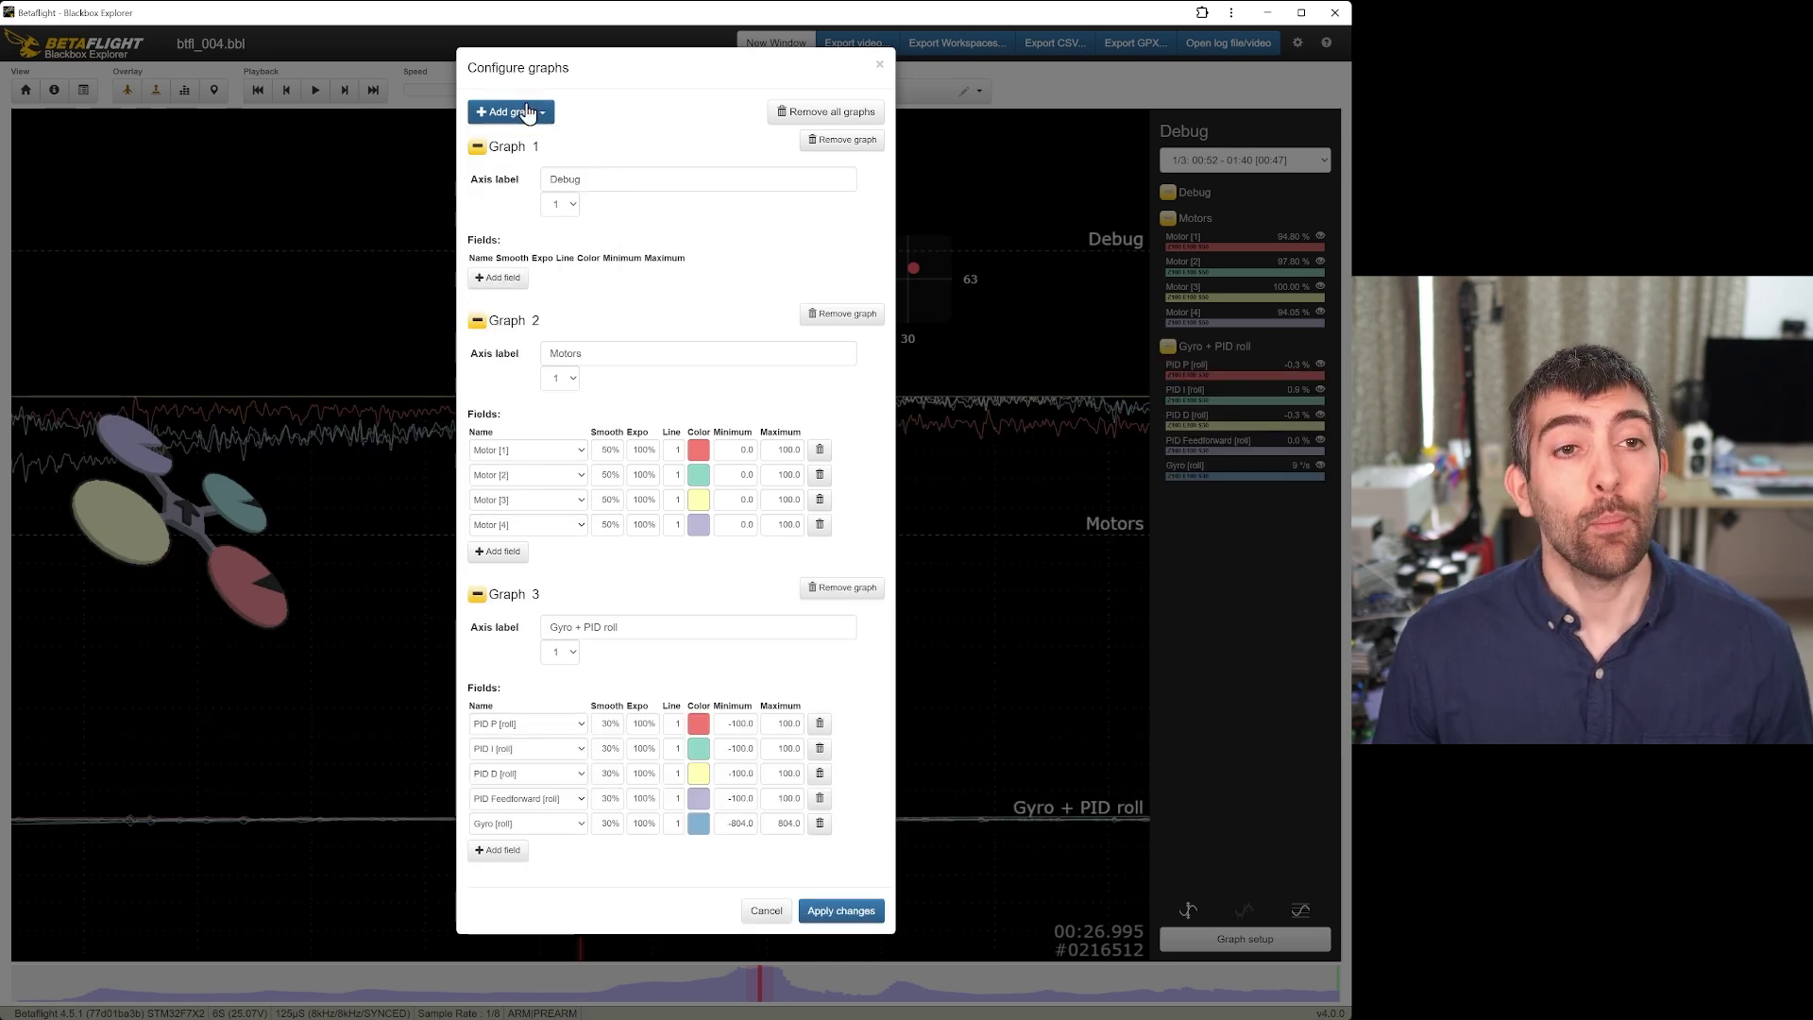
{"action": "left_click", "coordinate": [841, 587]}
- Add an empty Custom graph with one unassigned field row
{"action": "left_click", "coordinate": [521, 113]}
{"action": "left_click", "coordinate": [529, 140]}
{"action": "left_click", "coordinate": [503, 726]}
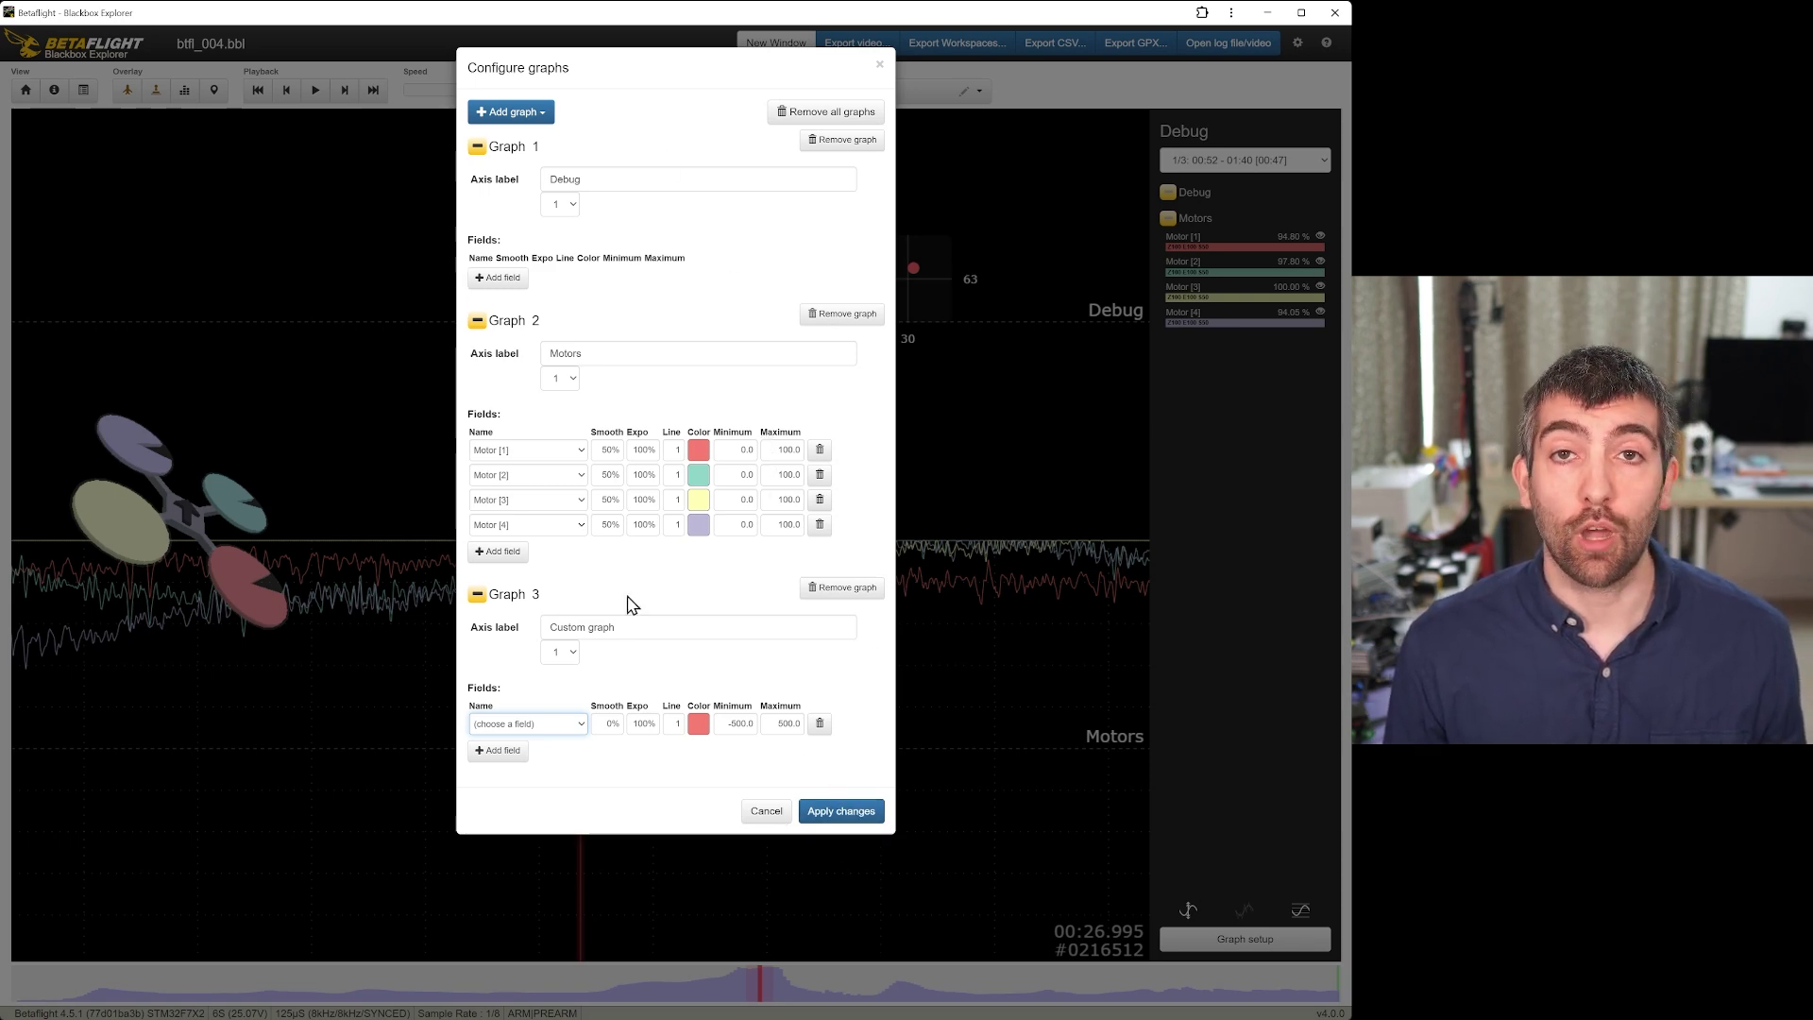
{"action": "left_click", "coordinate": [840, 811]}
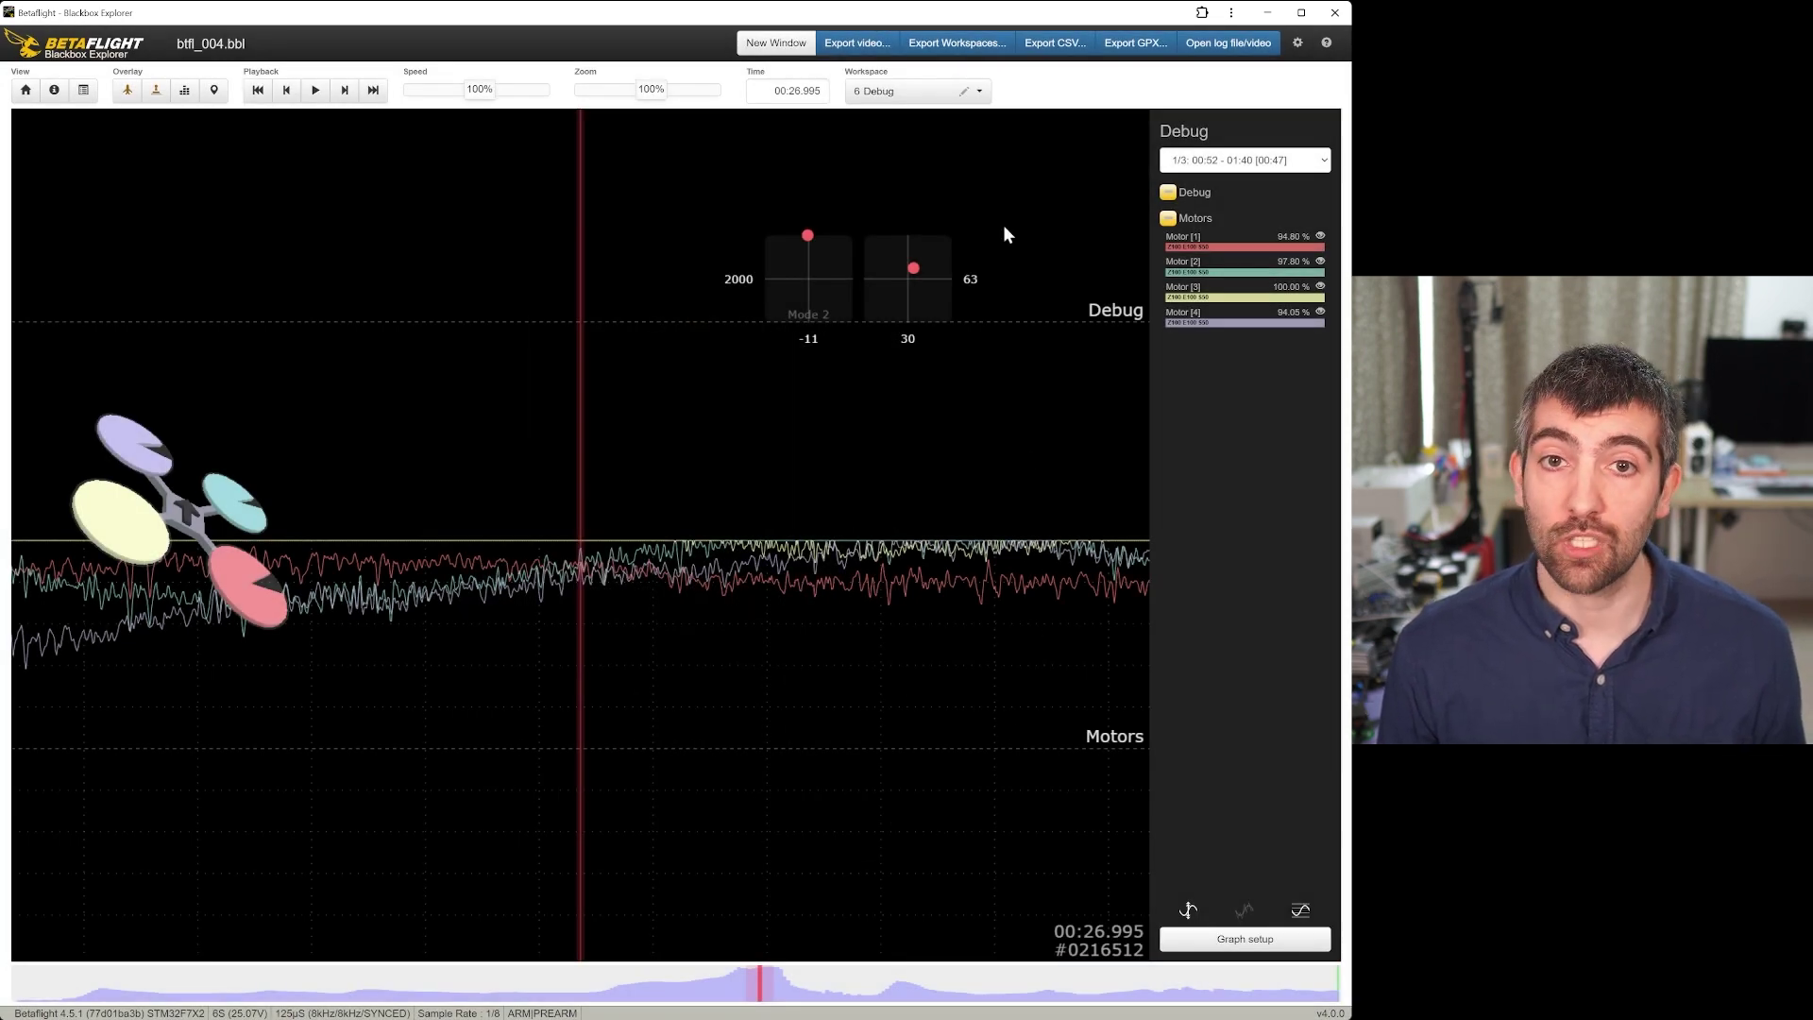
{"action": "left_click", "coordinate": [979, 90]}
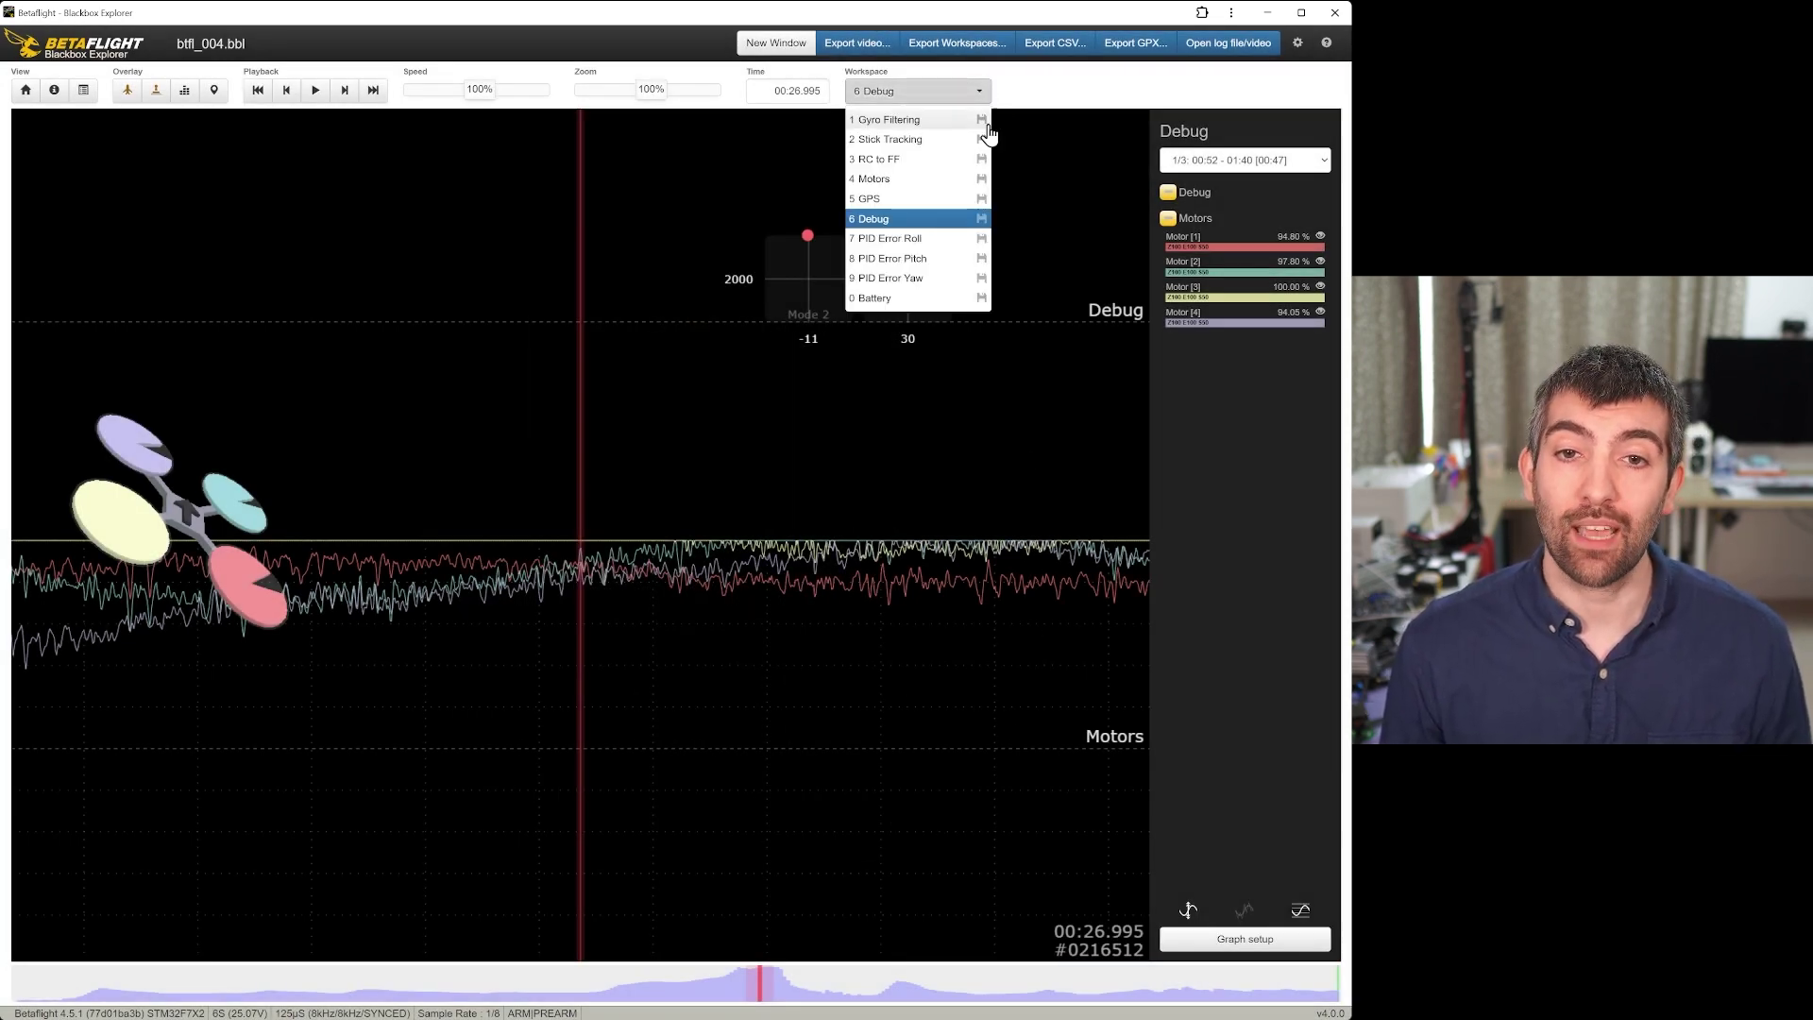
{"action": "left_click", "coordinate": [981, 220]}
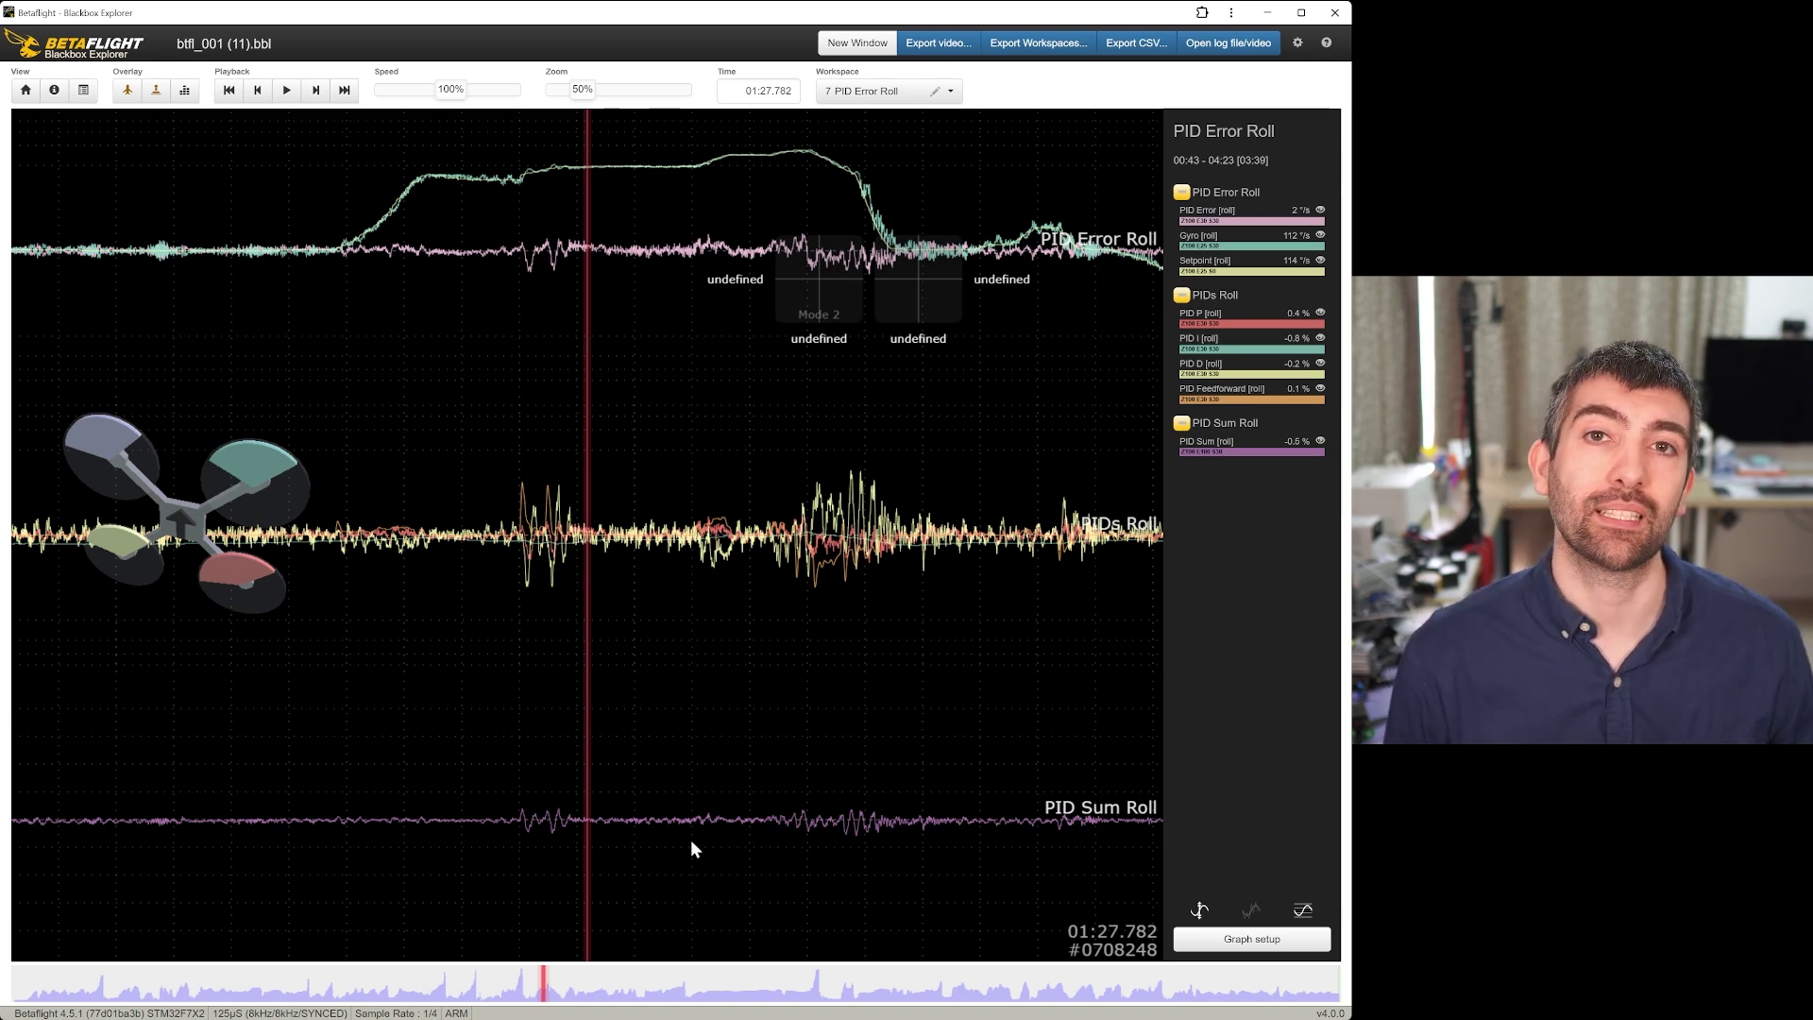
- Switch to workspace 8 PID Error Pitch, then to workspace 9 PID Error Yaw
{"action": "left_click", "coordinate": [861, 91]}
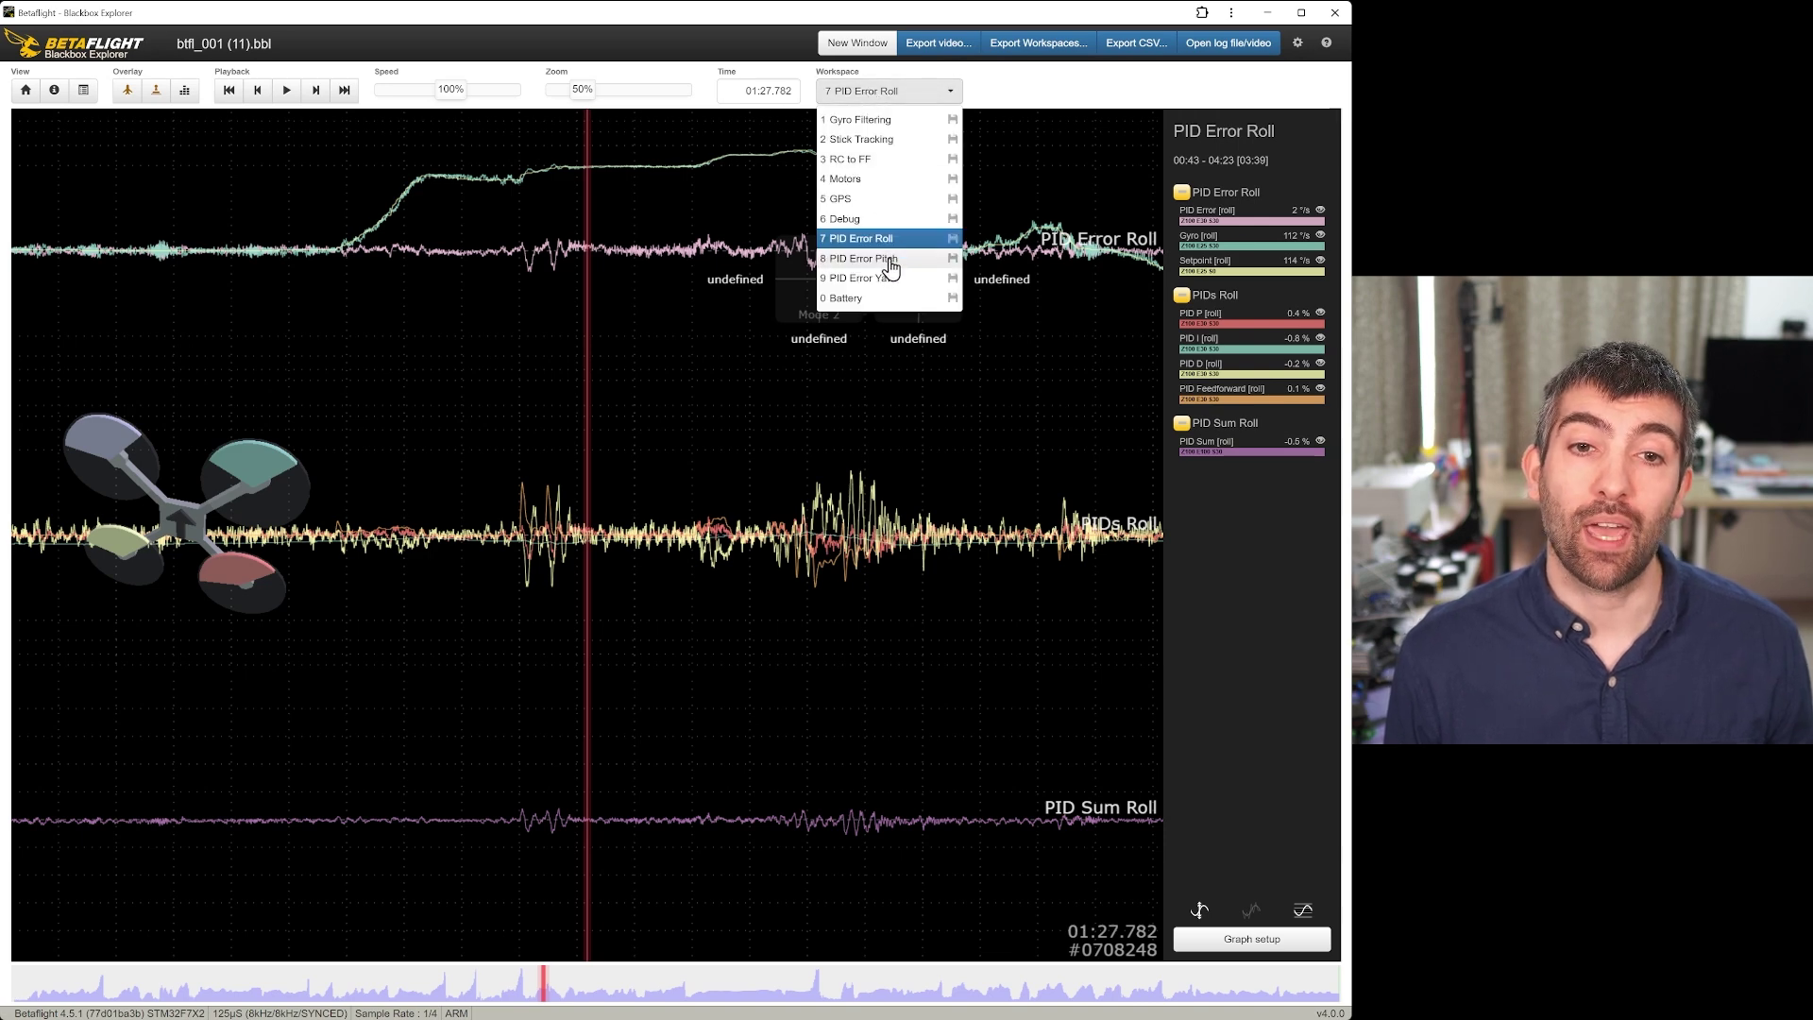
{"action": "left_click", "coordinate": [887, 259]}
{"action": "left_click", "coordinate": [947, 92]}
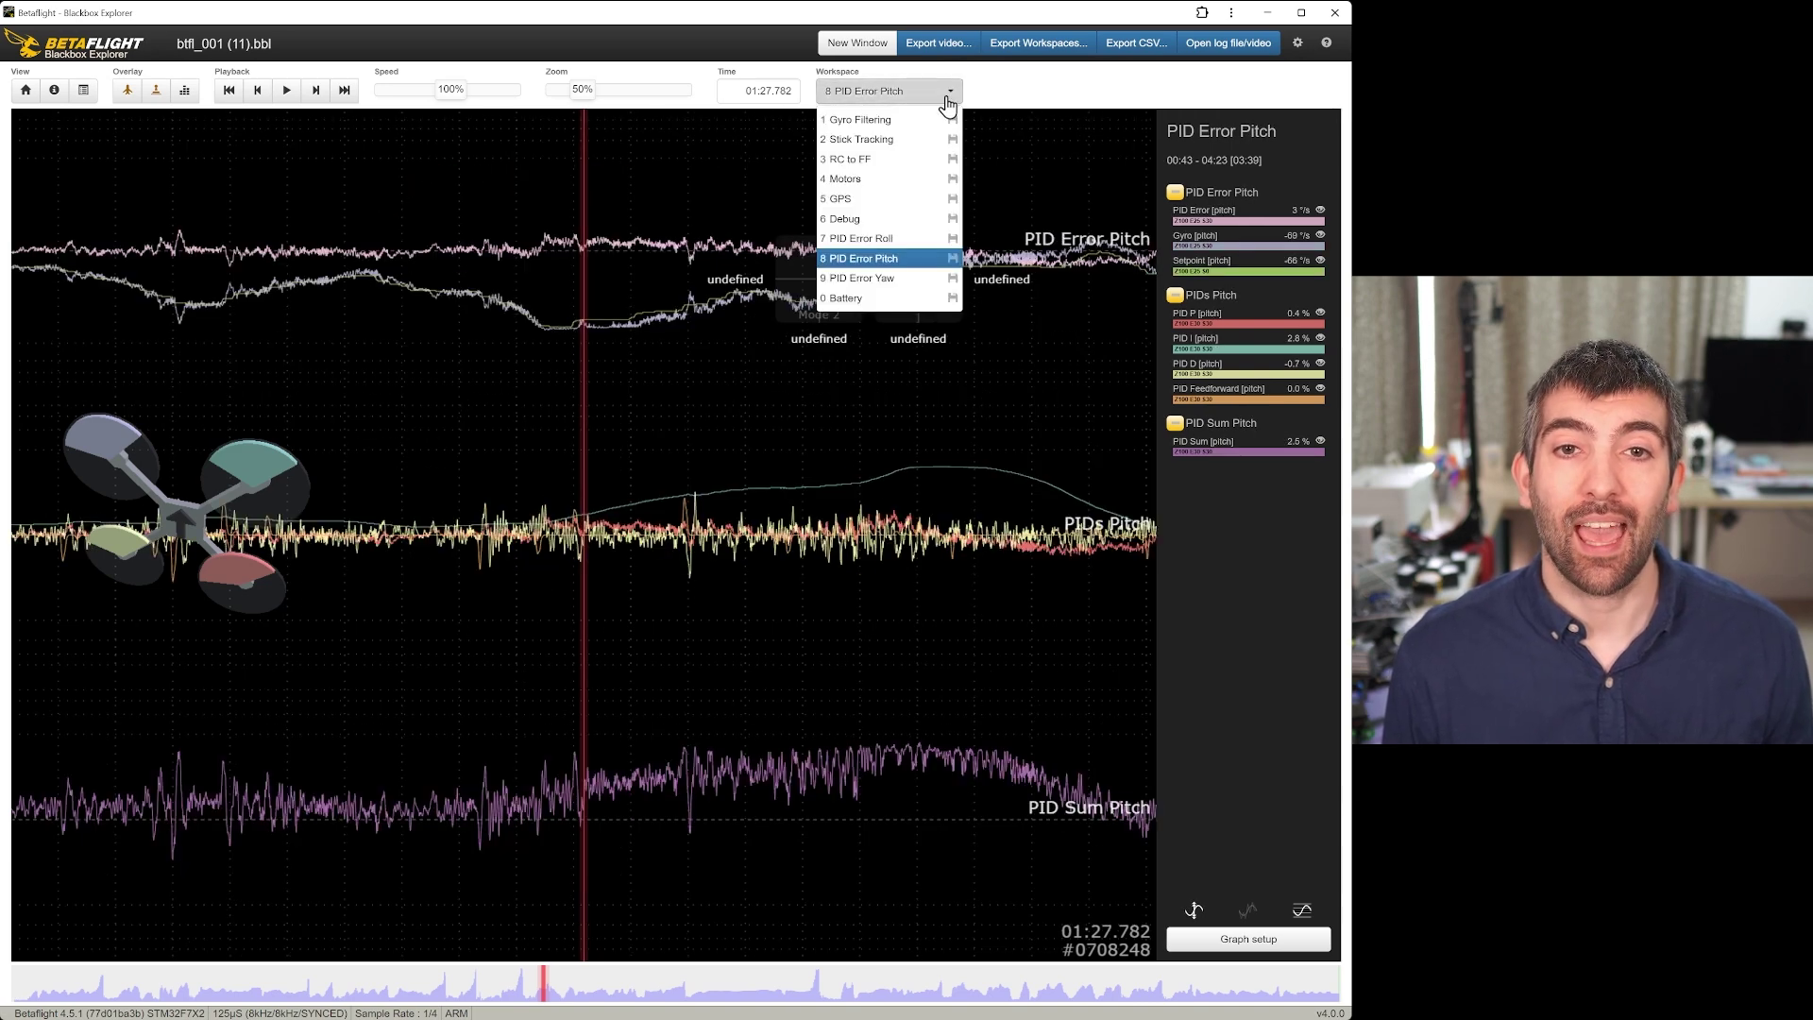
{"action": "left_click", "coordinate": [877, 279]}
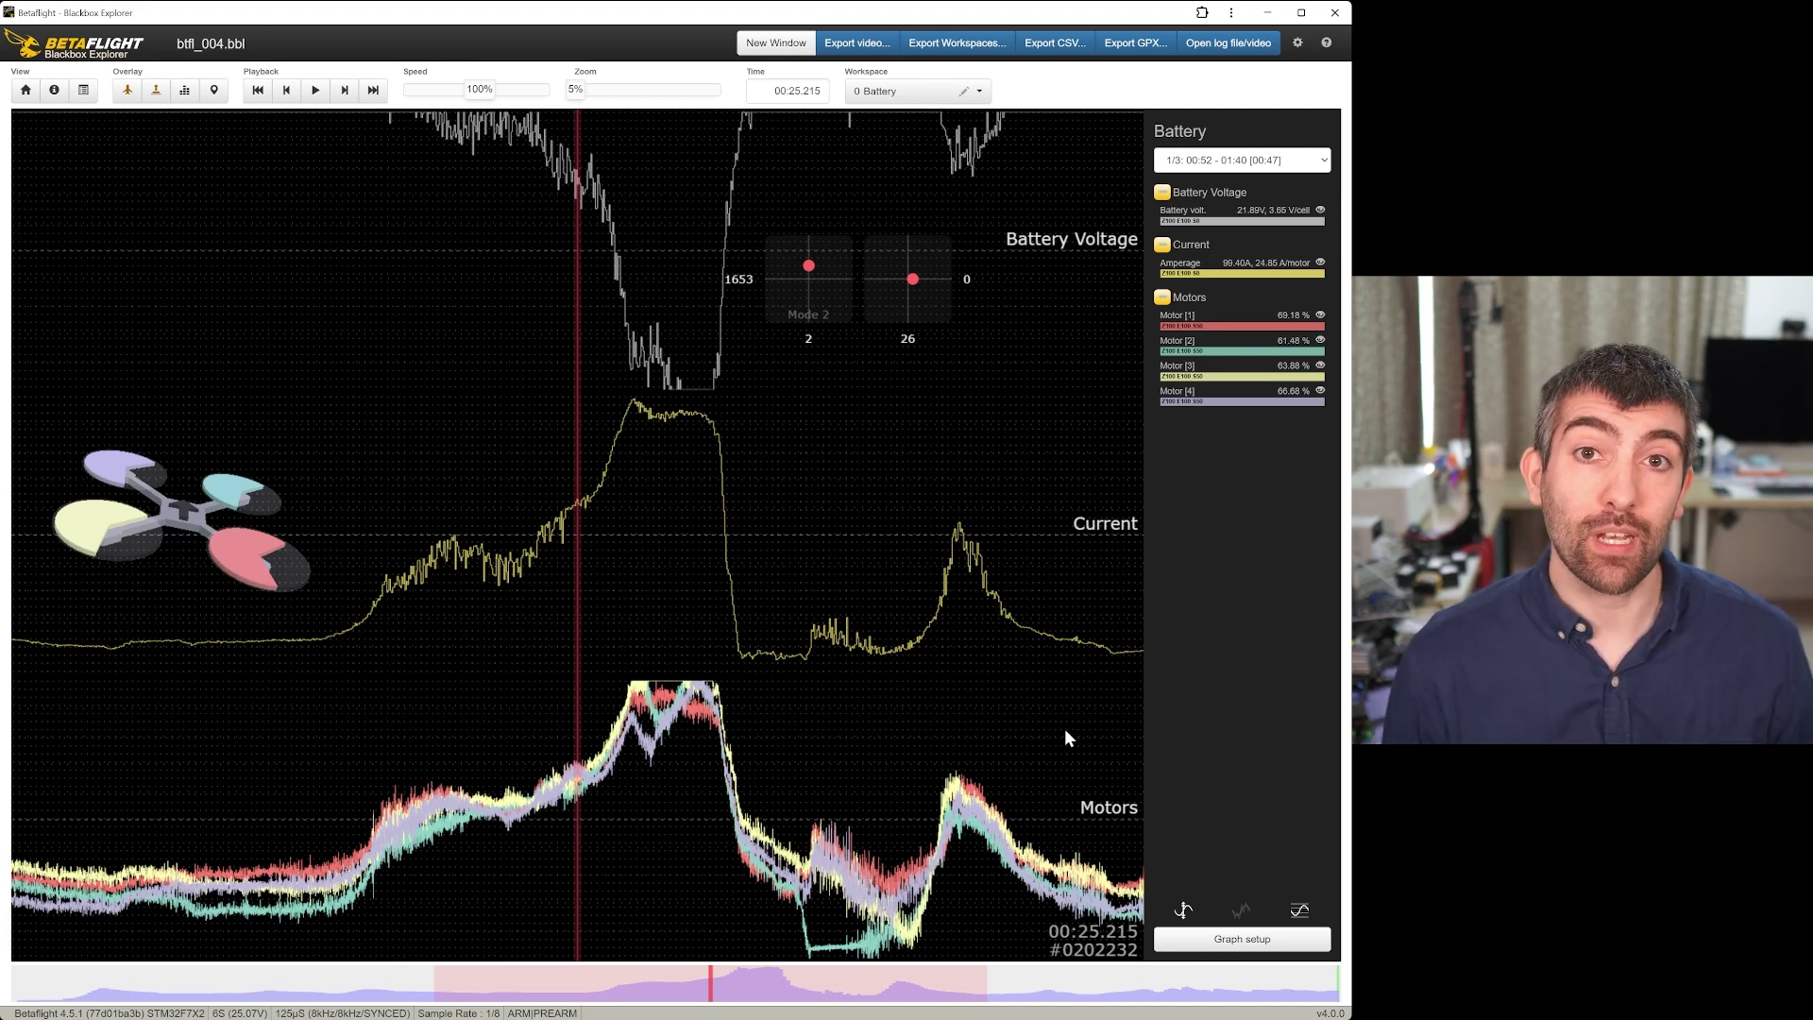
- Drag the Battery graphs forward to 00:27.019, where current peaks near 150 A and voltage sags to 18.42 V
{"action": "left_click_drag", "start_coordinate": [699, 422], "coordinate": [618, 458]}
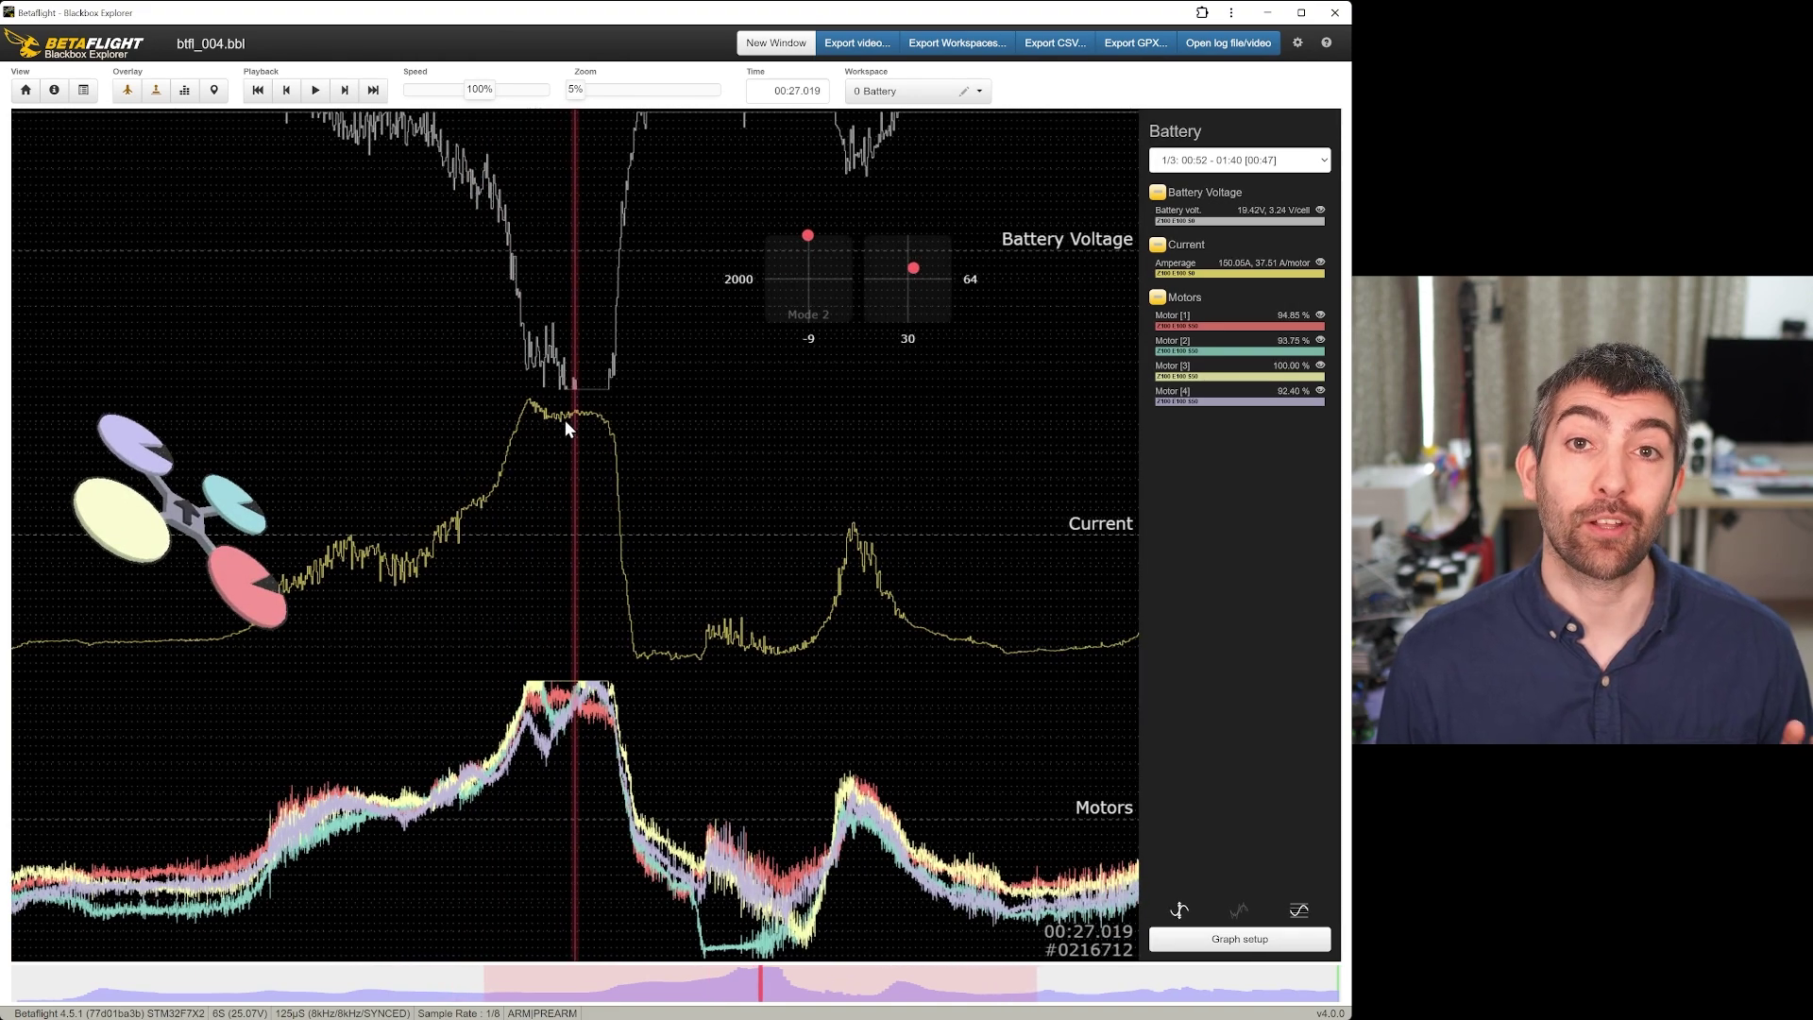